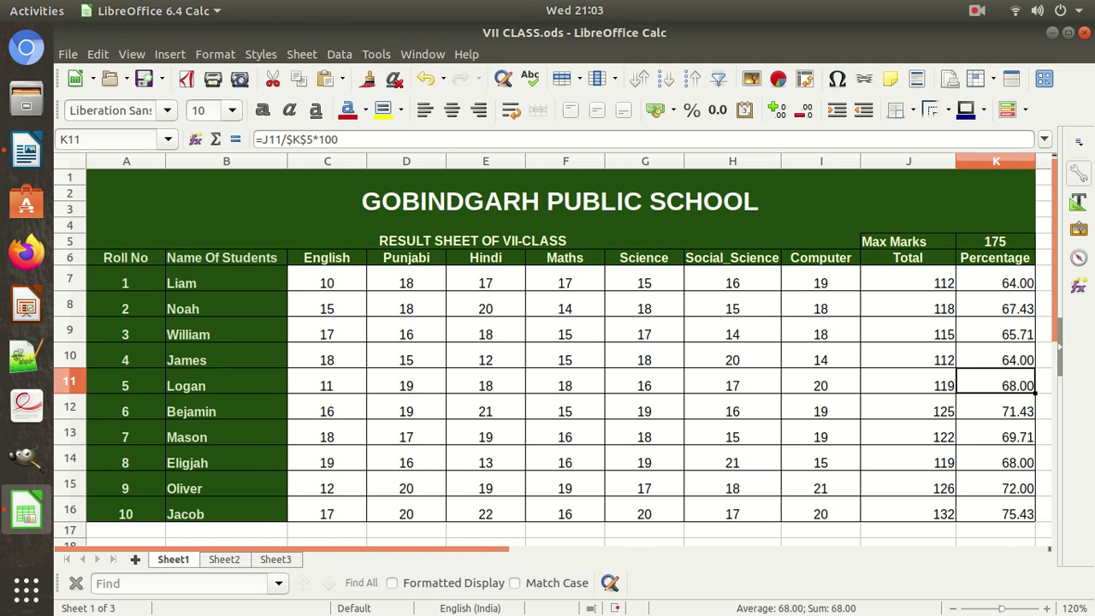
Step: Select cell E9 on Sheet1 and jump directly to cell C8 by its cell reference
{"action": "left_click", "coordinate": [484, 330]}
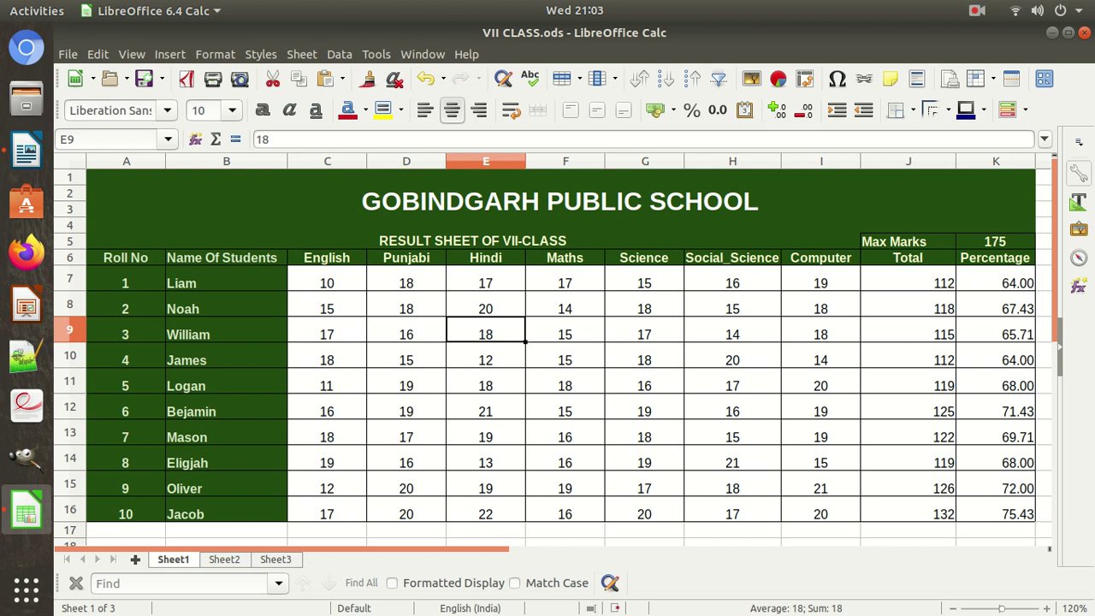
{"action": "key", "text": "ctrl+shift+t"}
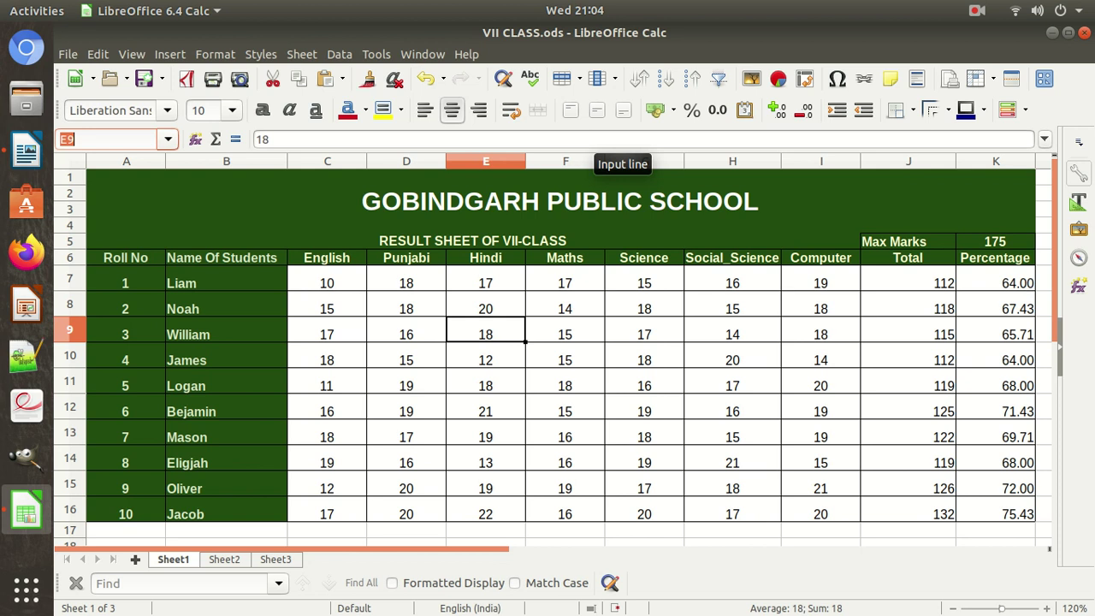
{"action": "type", "text": "C8"}
{"action": "key", "text": "Return"}
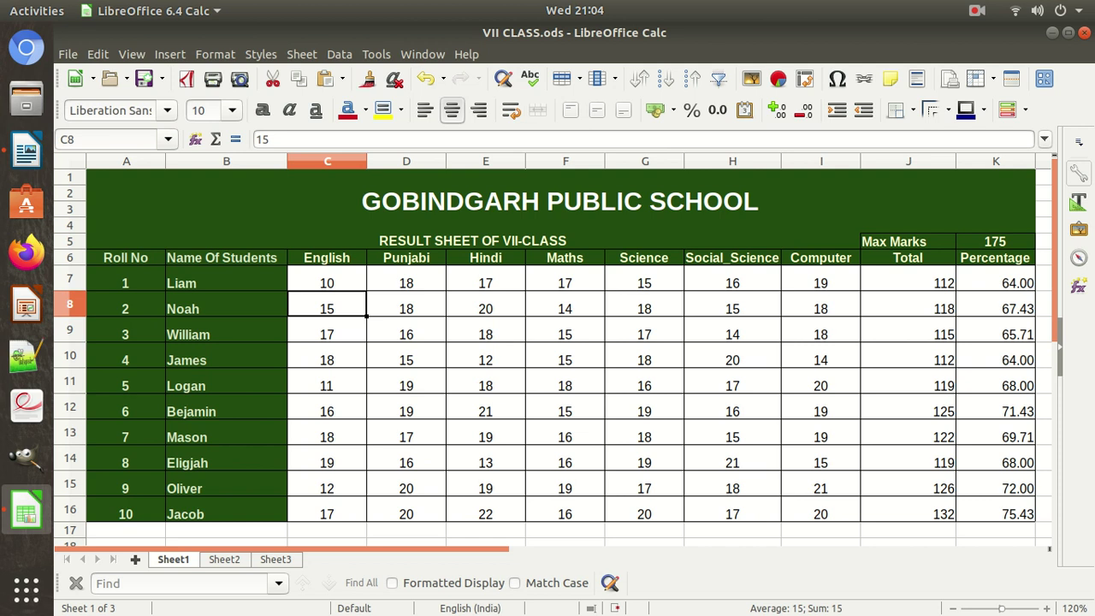
Step: Look through the result tables on Sheet1, Sheet2 and Sheet3, finishing on Sheet2
{"action": "key", "text": "ctrl+Page_Down"}
{"action": "key", "text": "ctrl+Page_Down"}
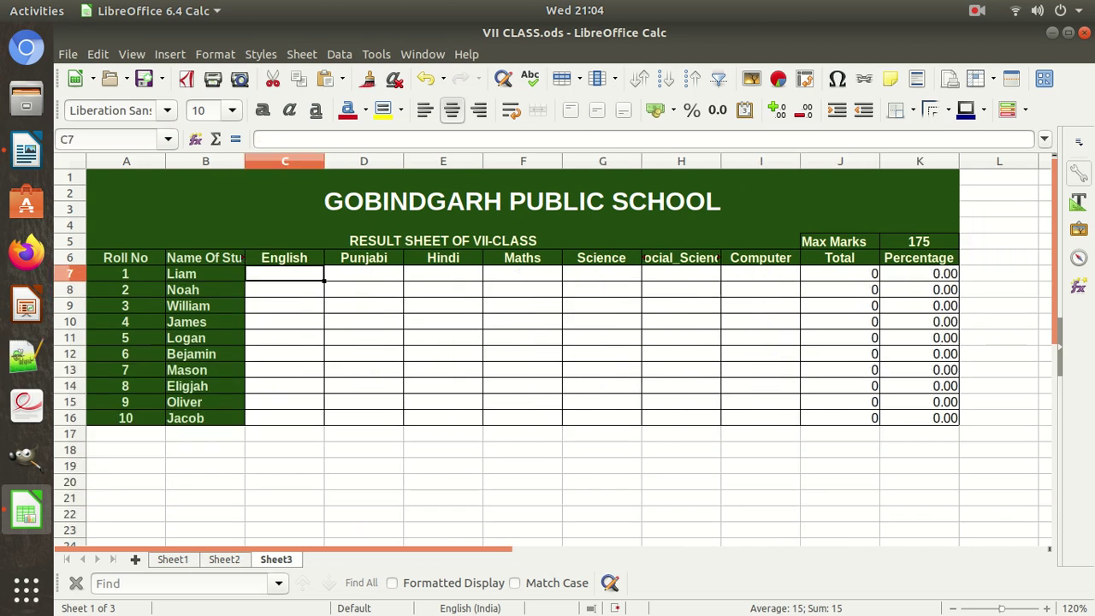
{"action": "key", "text": "ctrl+Page_Up"}
{"action": "key", "text": "ctrl+Page_Up"}
{"action": "key", "text": "ctrl+Page_Down"}
{"action": "key", "text": "ctrl+Page_Down"}
{"action": "key", "text": "ctrl+Page_Up"}
{"action": "key", "text": "ctrl+Page_Up"}
{"action": "left_click", "coordinate": [224, 559]}
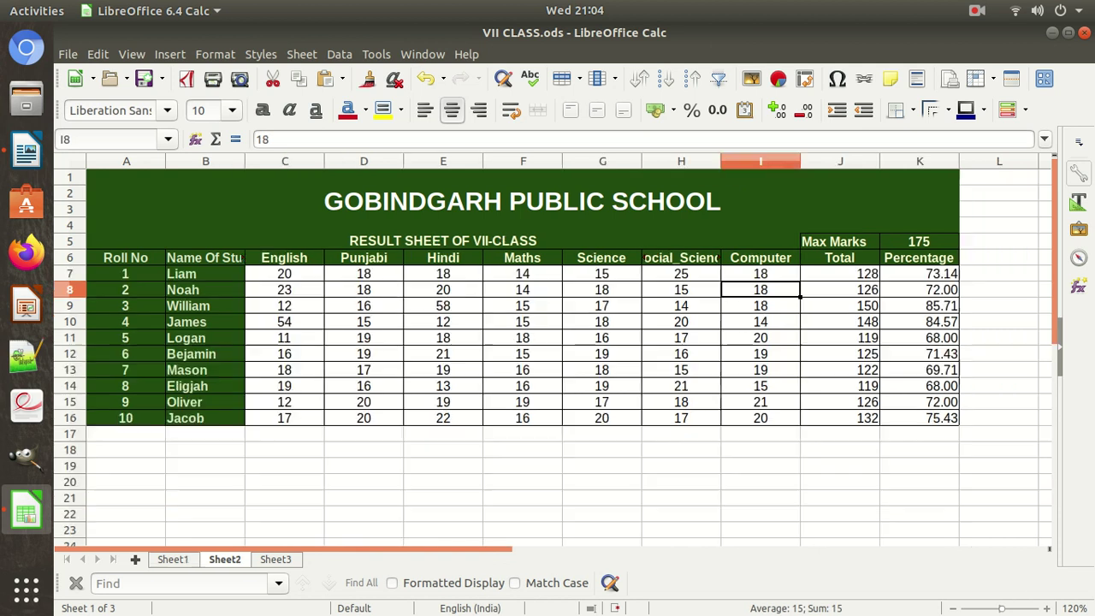
Step: Add a new blank sheet at the end of the workbook and delete that same sheet
{"action": "left_click", "coordinate": [135, 559]}
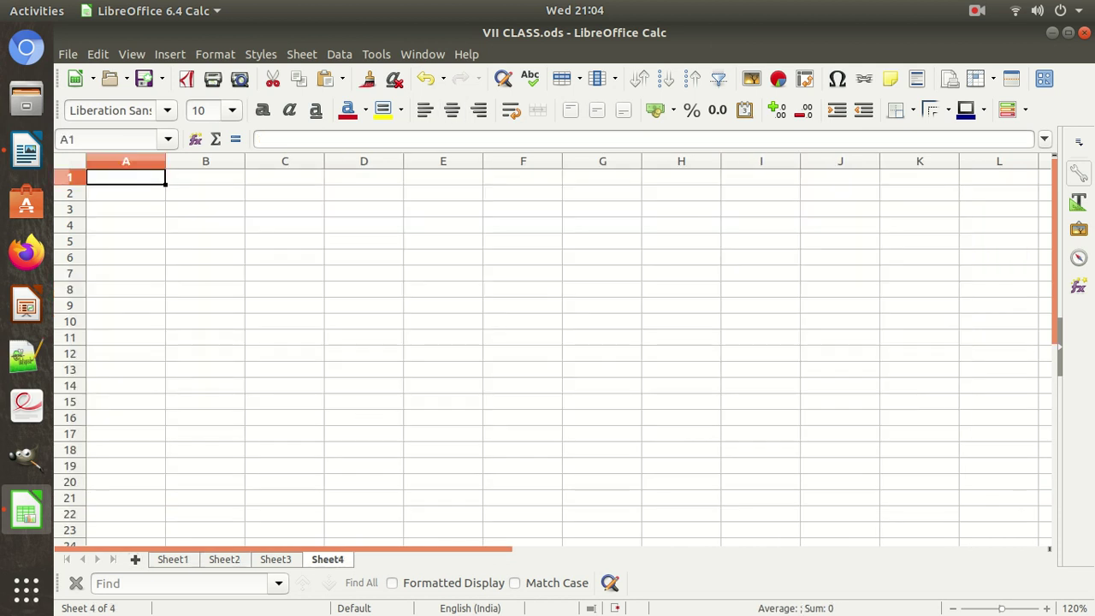
{"action": "right_click", "coordinate": [325, 559]}
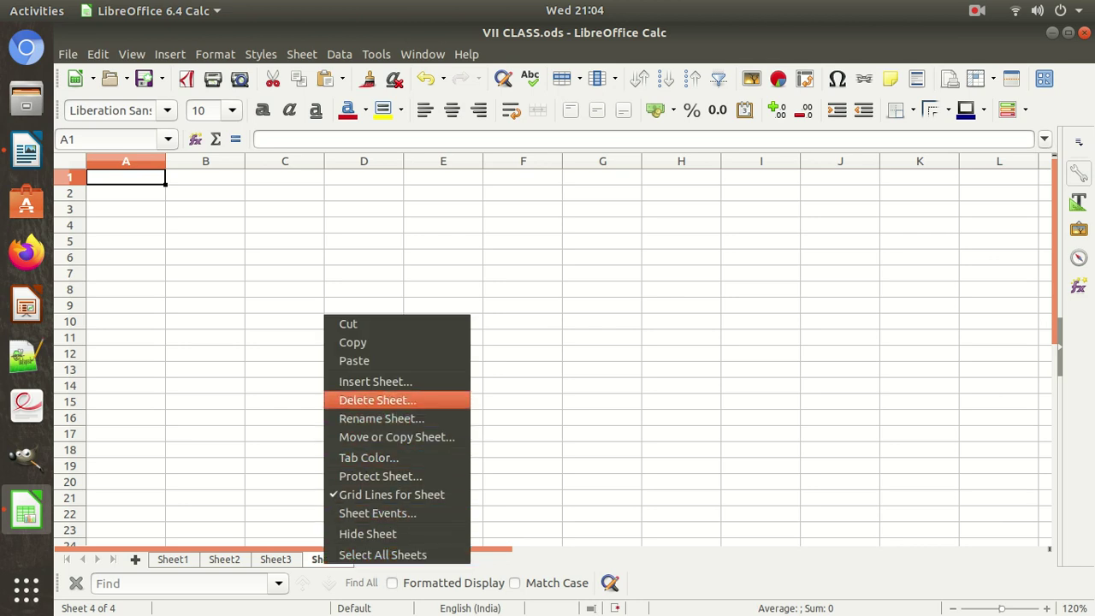
{"action": "left_click", "coordinate": [376, 400]}
{"action": "left_click", "coordinate": [538, 348]}
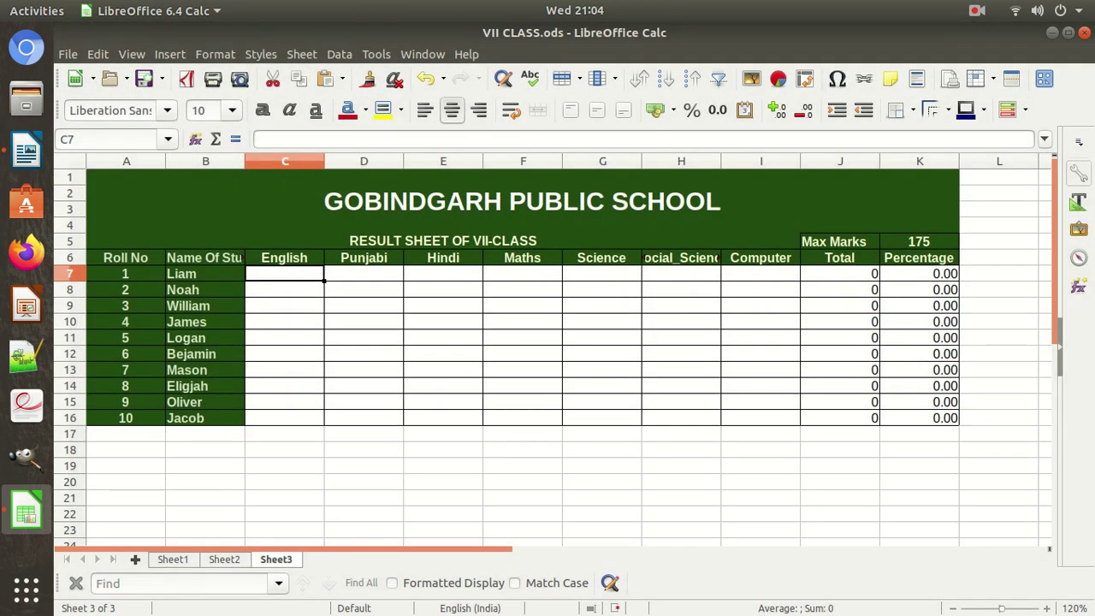
Step: Rename Sheet1 as Term-1
{"action": "double_click", "coordinate": [173, 559]}
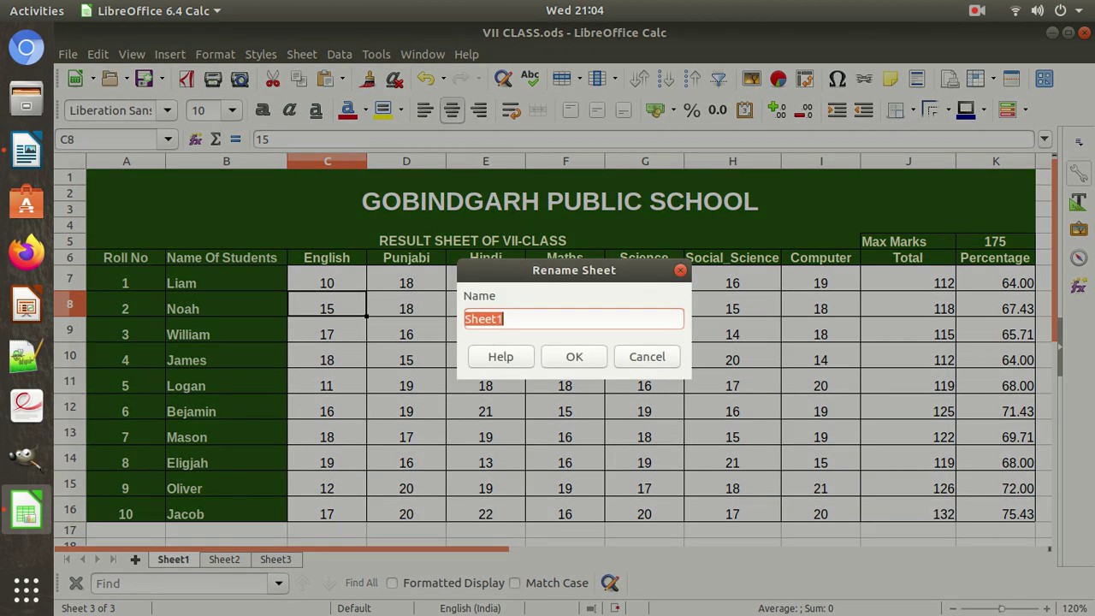
{"action": "key", "text": "BackSpace"}
{"action": "type", "text": "Term-1"}
{"action": "key", "text": "Return"}
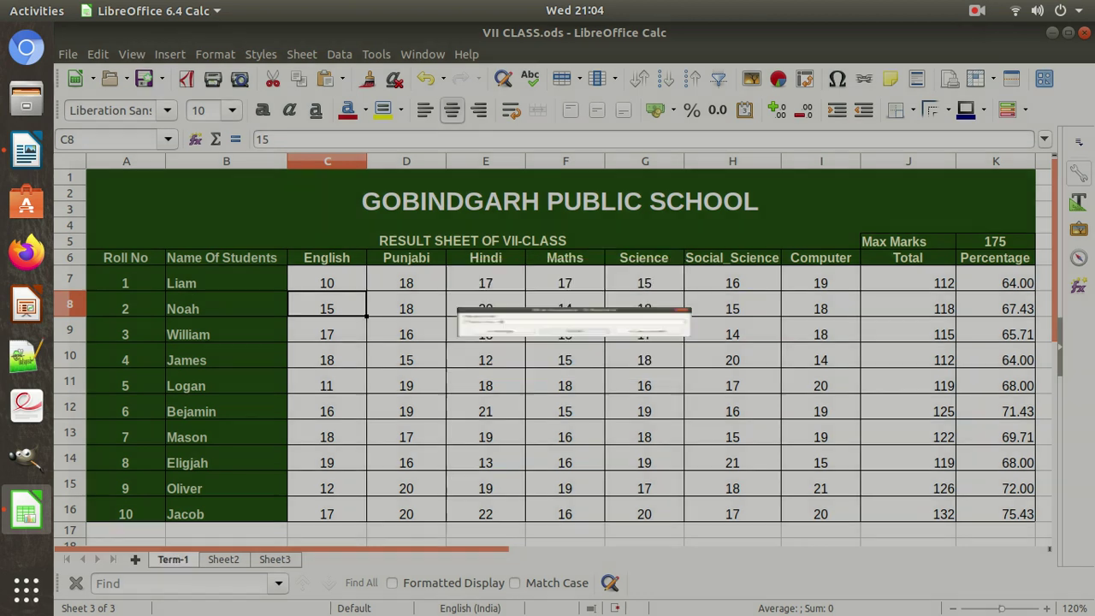
Step: Rename Sheet2 as Term-2
{"action": "double_click", "coordinate": [223, 558]}
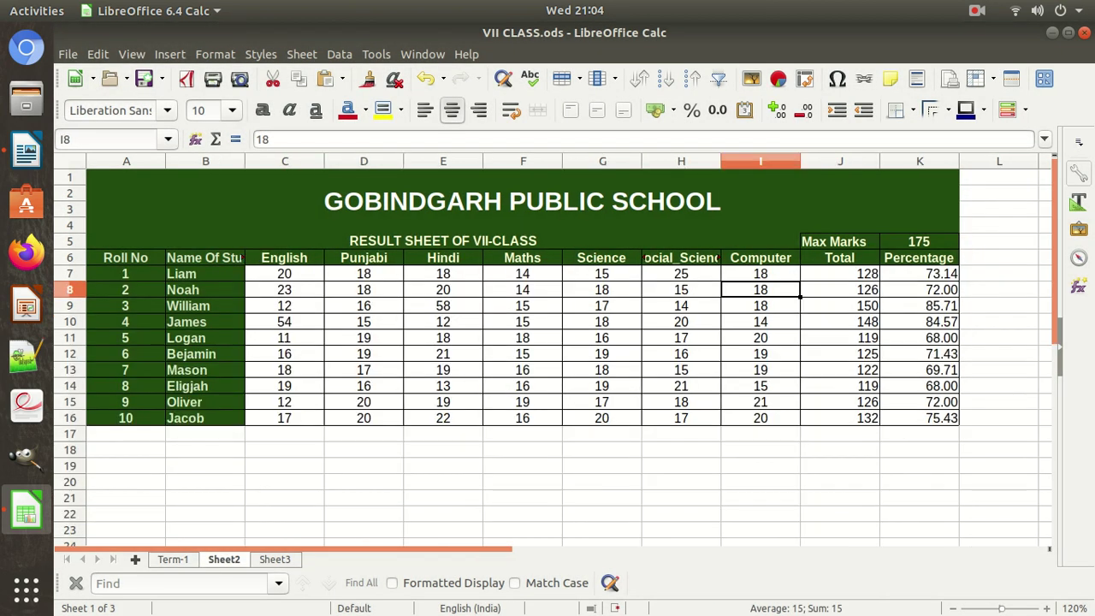
{"action": "type", "text": "Term"}
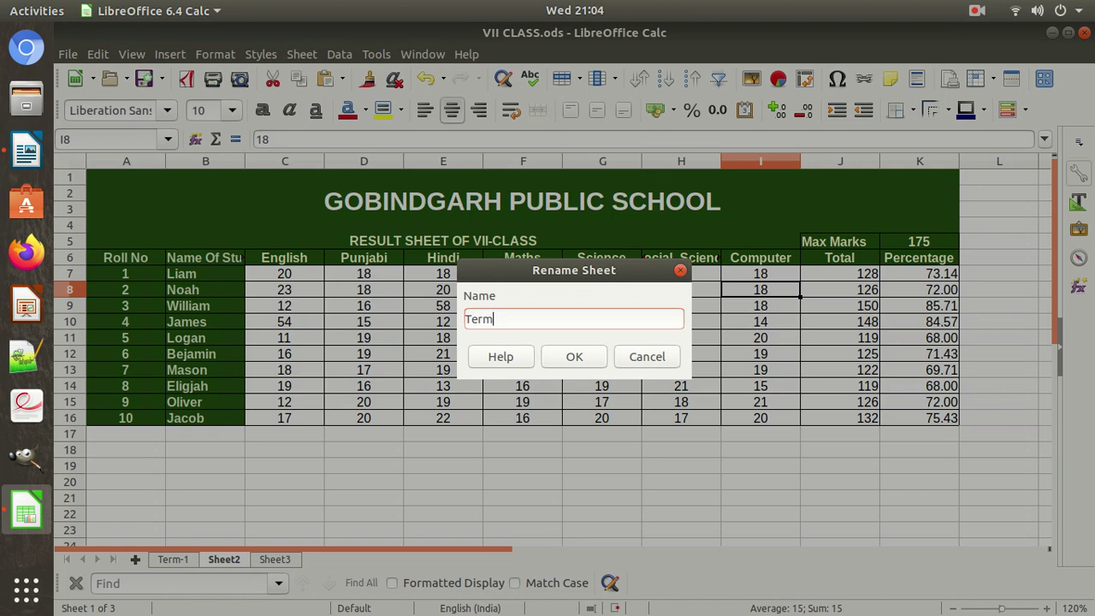
{"action": "type", "text": "-2"}
{"action": "key", "text": "Return"}
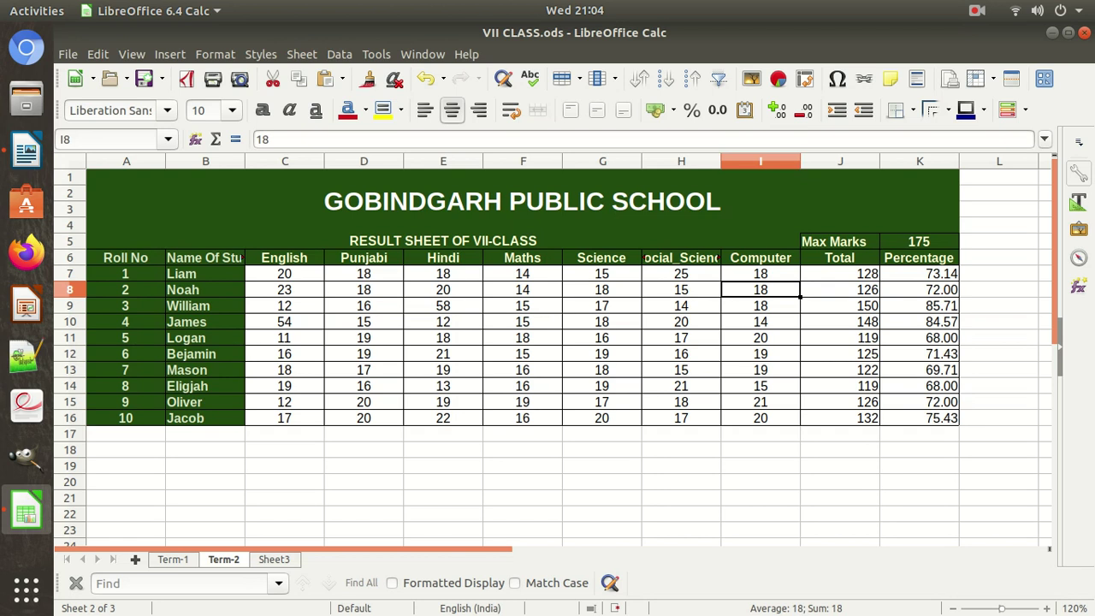
Step: Rename Sheet3 as Compiled
{"action": "double_click", "coordinate": [274, 558]}
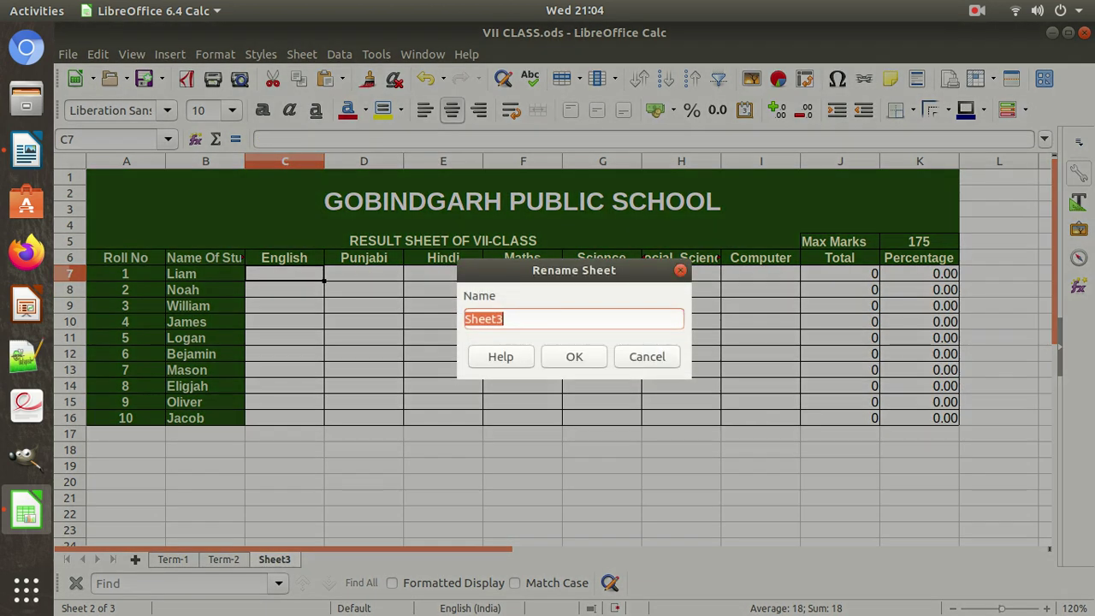
{"action": "type", "text": "Compiled"}
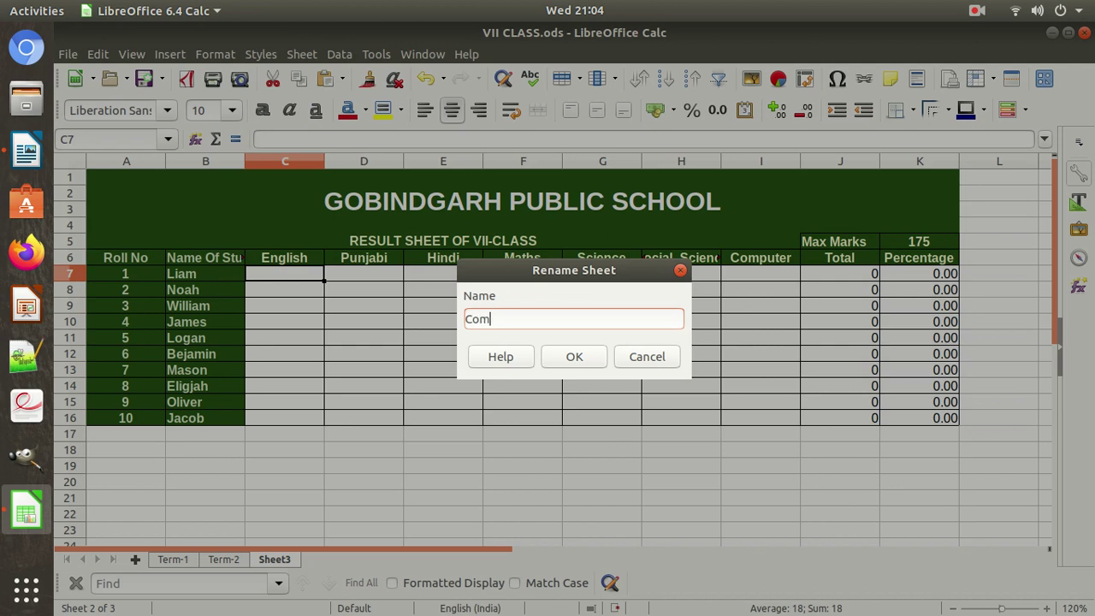
{"action": "key", "text": "Return"}
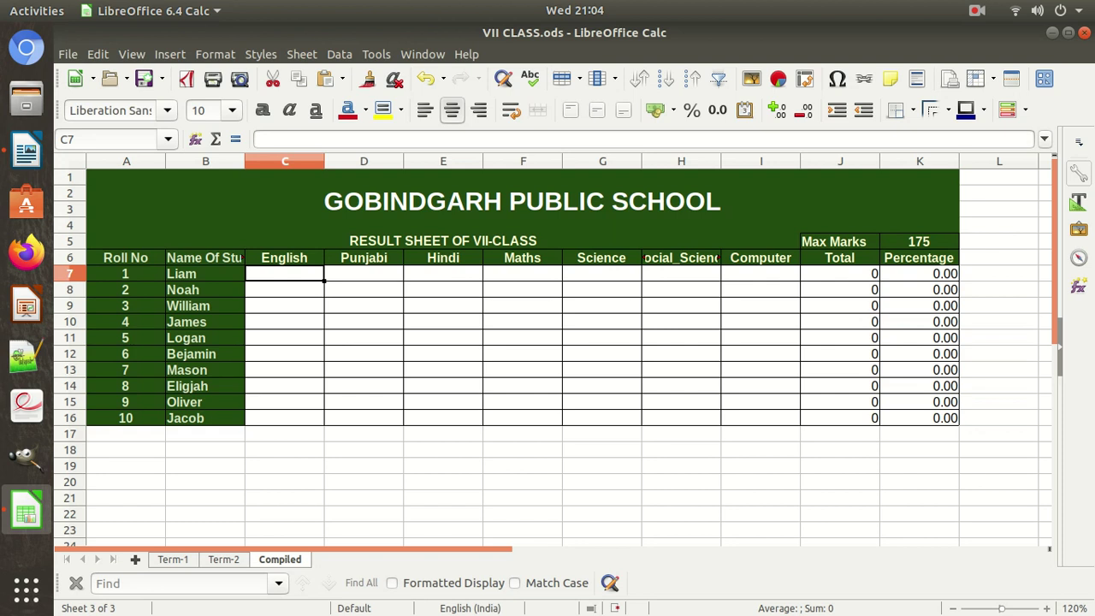
Step: Compare the first student's English mark in cell C7 across the Term-1, Term-2 and Compiled sheets, finishing on Compiled
{"action": "left_click", "coordinate": [173, 559]}
{"action": "left_click", "coordinate": [327, 278]}
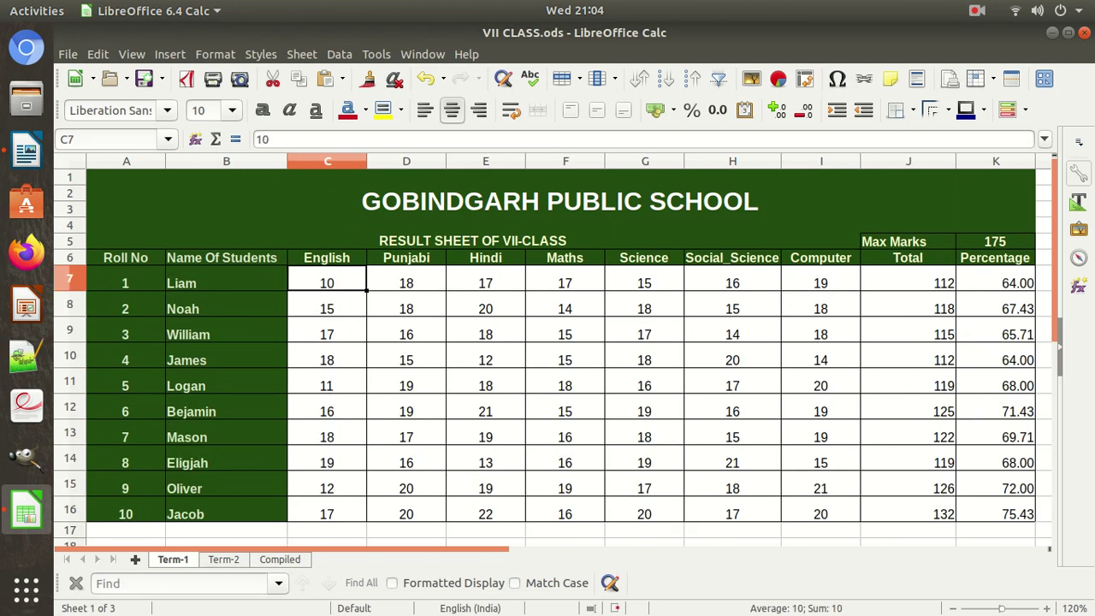
{"action": "key", "text": "ctrl+Page_Down"}
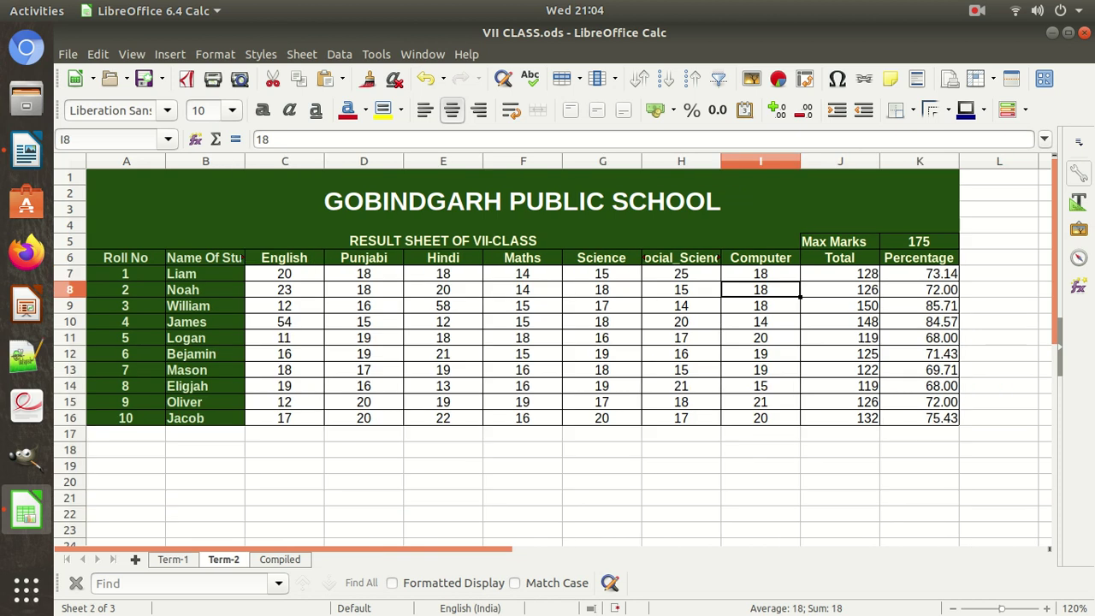
{"action": "left_click", "coordinate": [285, 274]}
{"action": "key", "text": "ctrl+Page_Up"}
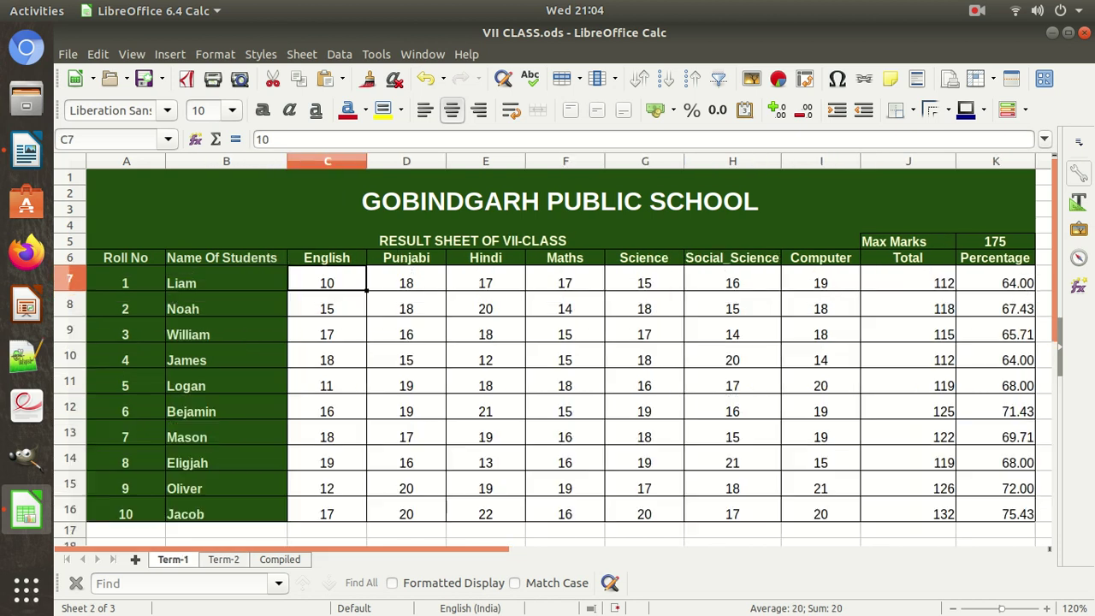
{"action": "key", "text": "ctrl+Page_Down"}
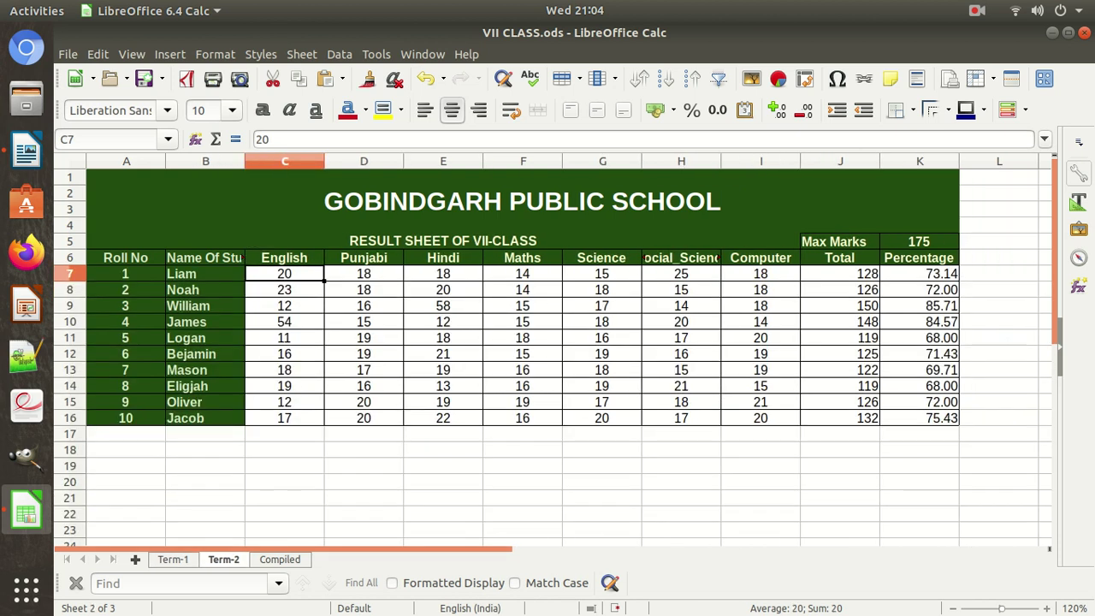
{"action": "key", "text": "ctrl+Page_Down"}
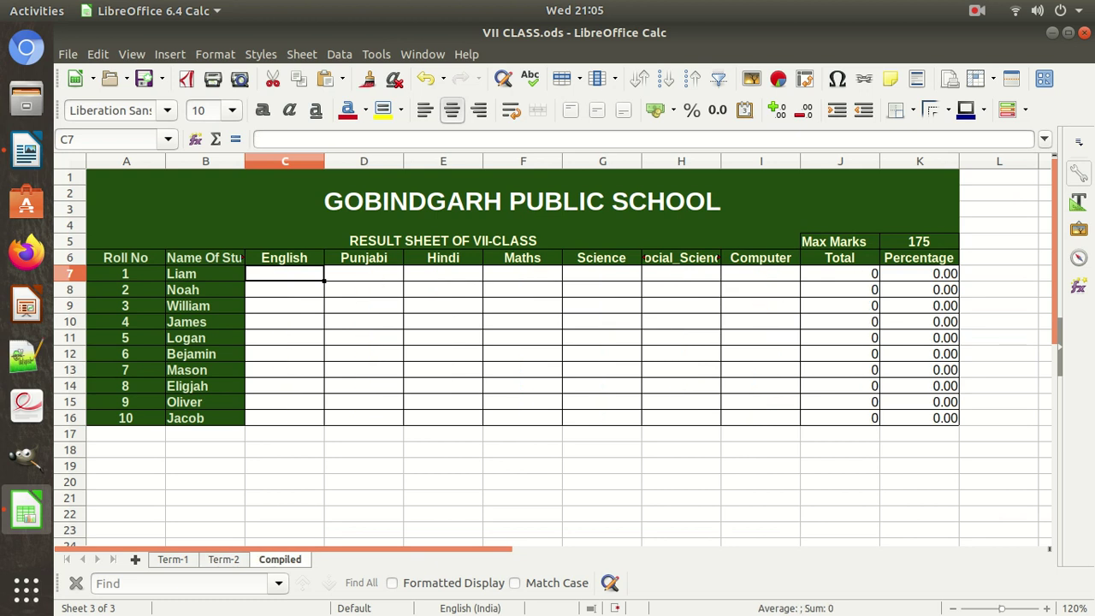
{"action": "key", "text": "ctrl+Page_Up"}
{"action": "key", "text": "ctrl+Page_Up"}
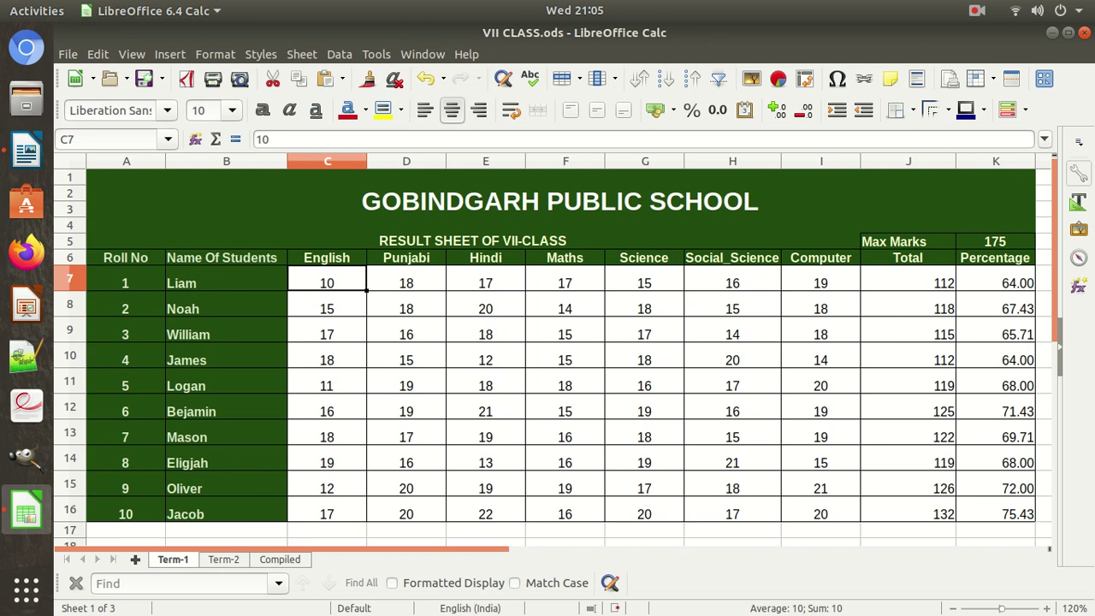
{"action": "key", "text": "ctrl+Page_Down"}
{"action": "key", "text": "ctrl+Page_Down"}
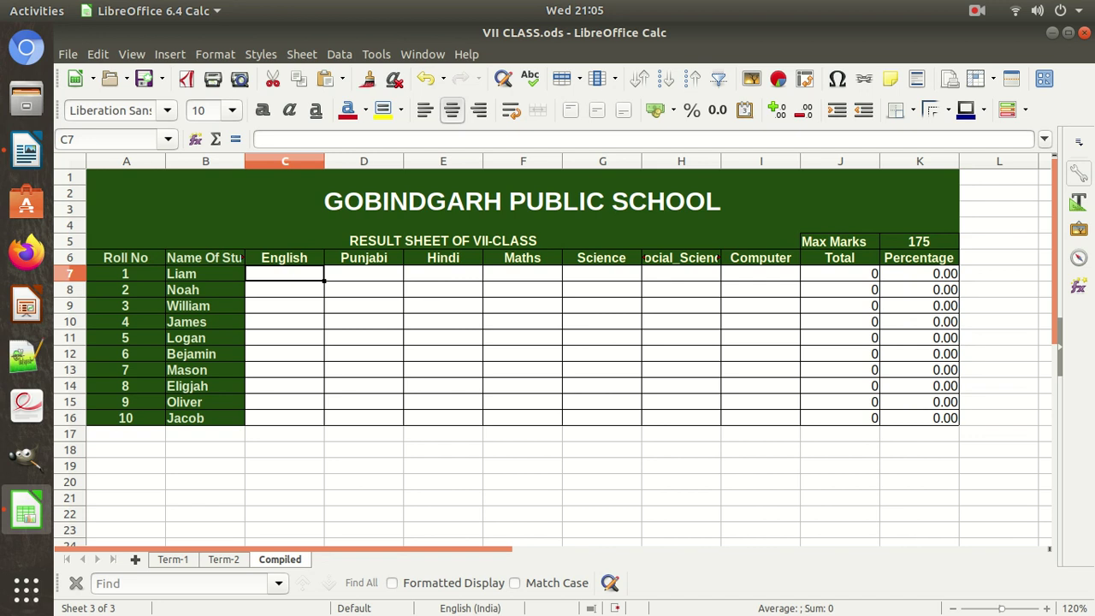
Step: Try to sum both terms' English marks in cell C7 of the Compiled sheet with the formula =Term-1!c7+Term-2!c7
{"action": "type", "text": "="}
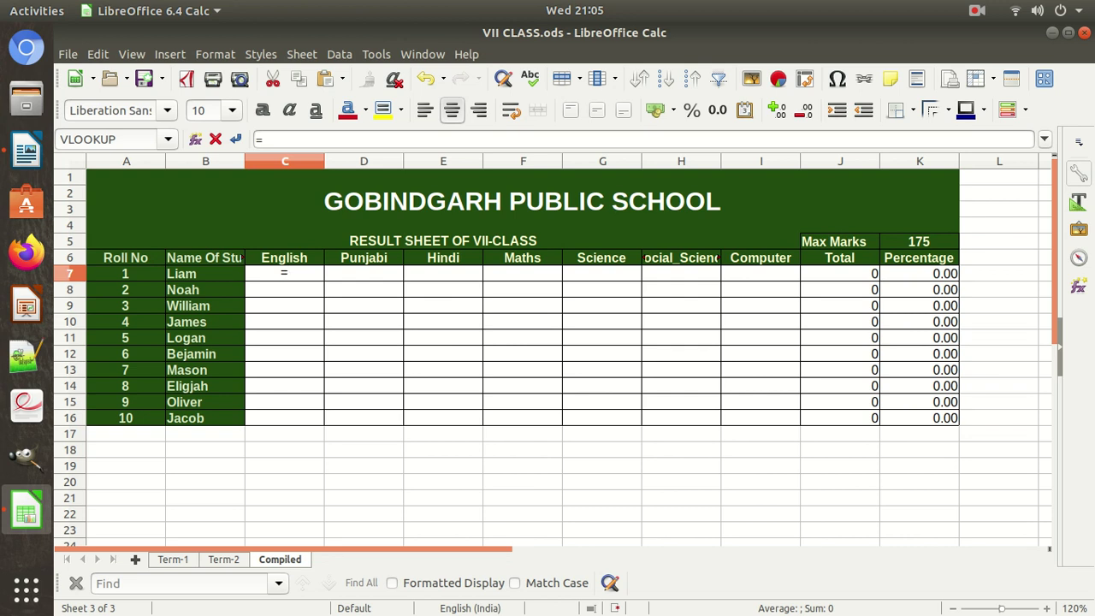
{"action": "type", "text": "Term-1!"}
{"action": "left_click", "coordinate": [173, 559]}
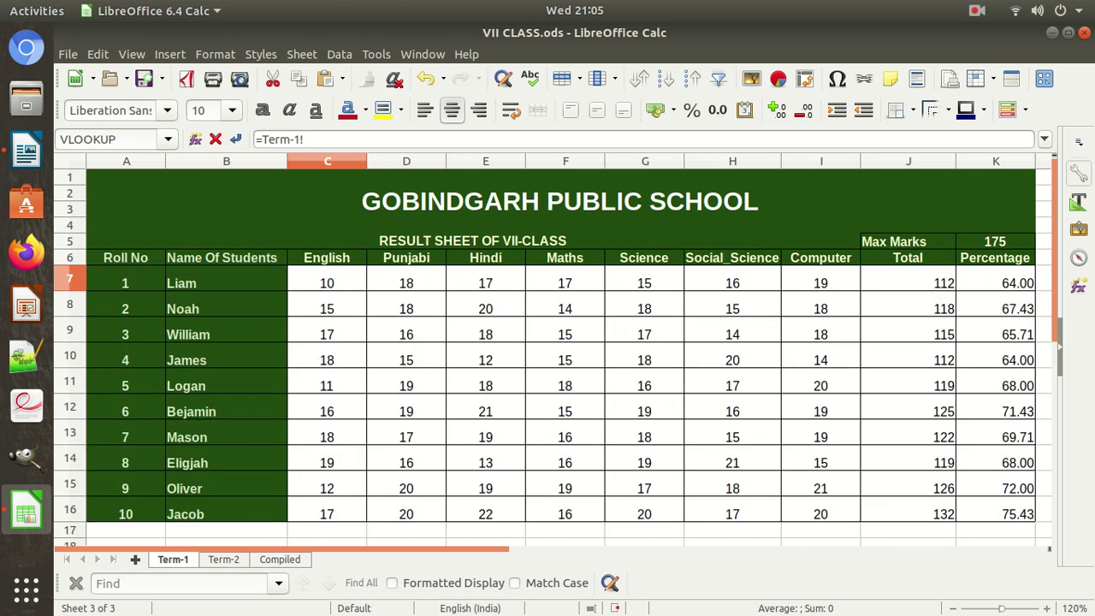
{"action": "key", "text": "ctrl+Page_Down"}
{"action": "key", "text": "ctrl+Page_Down"}
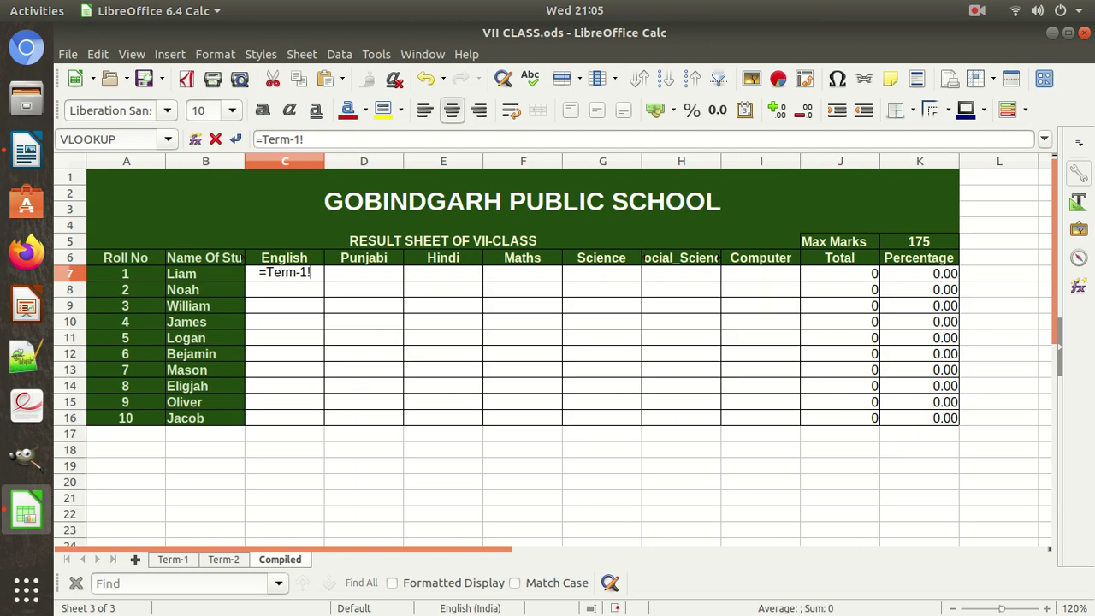
{"action": "type", "text": "c"}
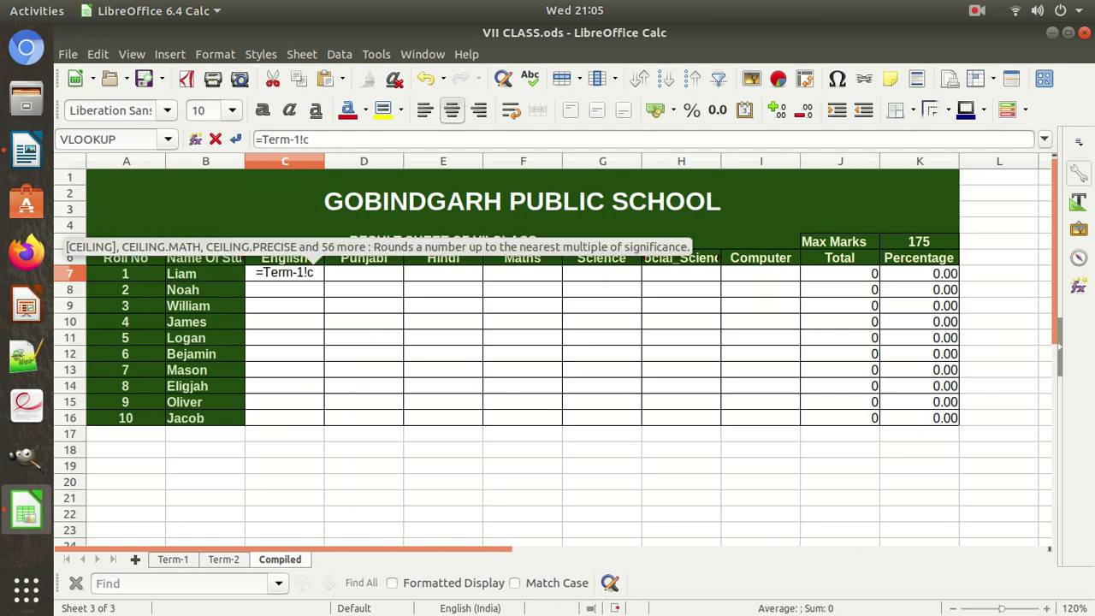
{"action": "type", "text": "7"}
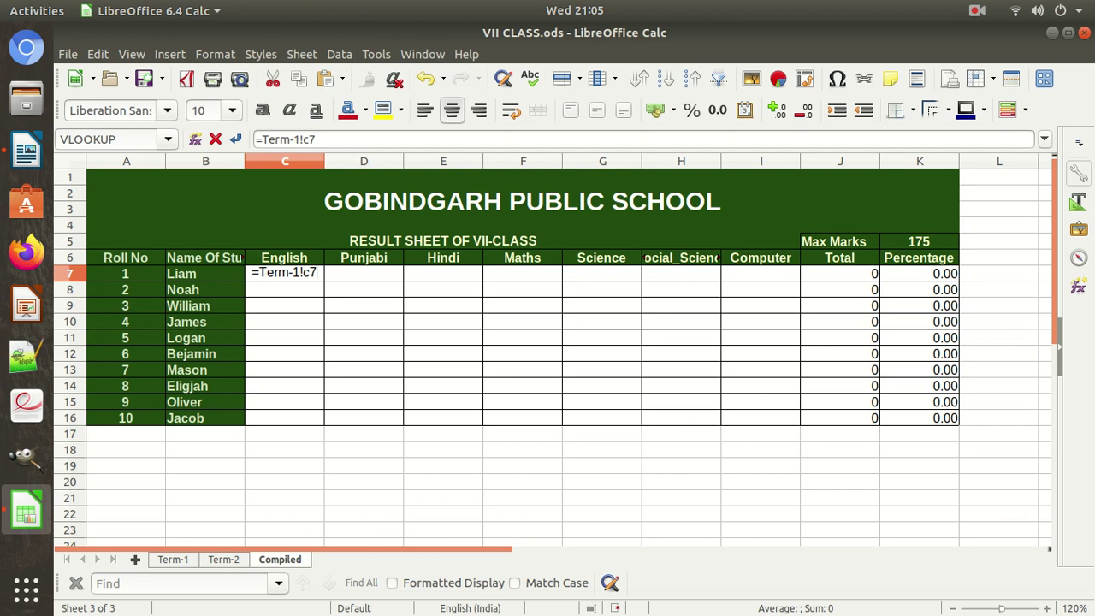
{"action": "type", "text": "+t"}
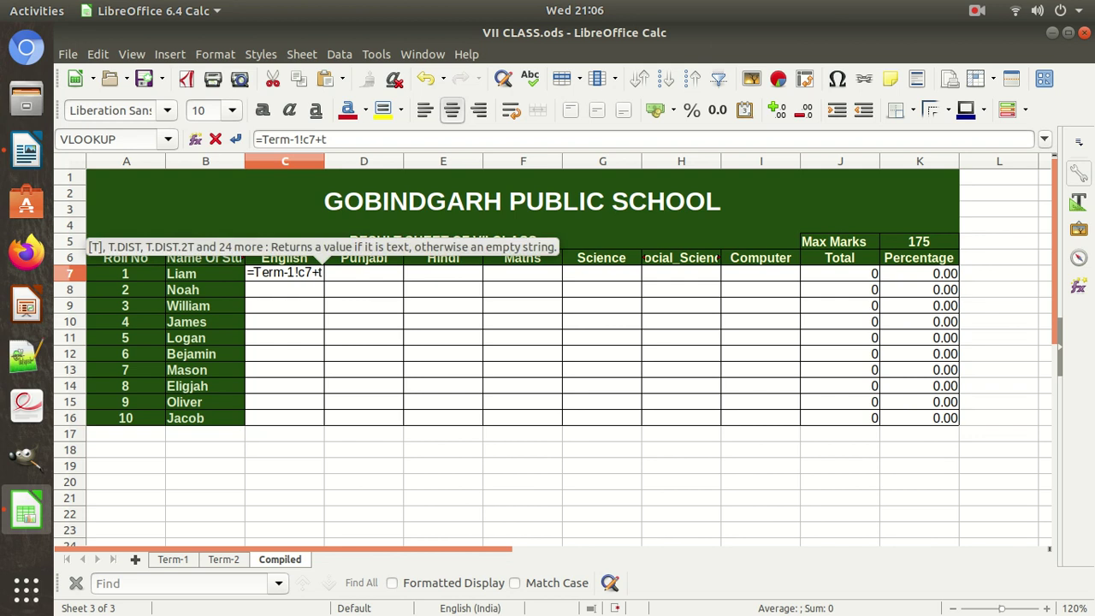
{"action": "type", "text": "erm"}
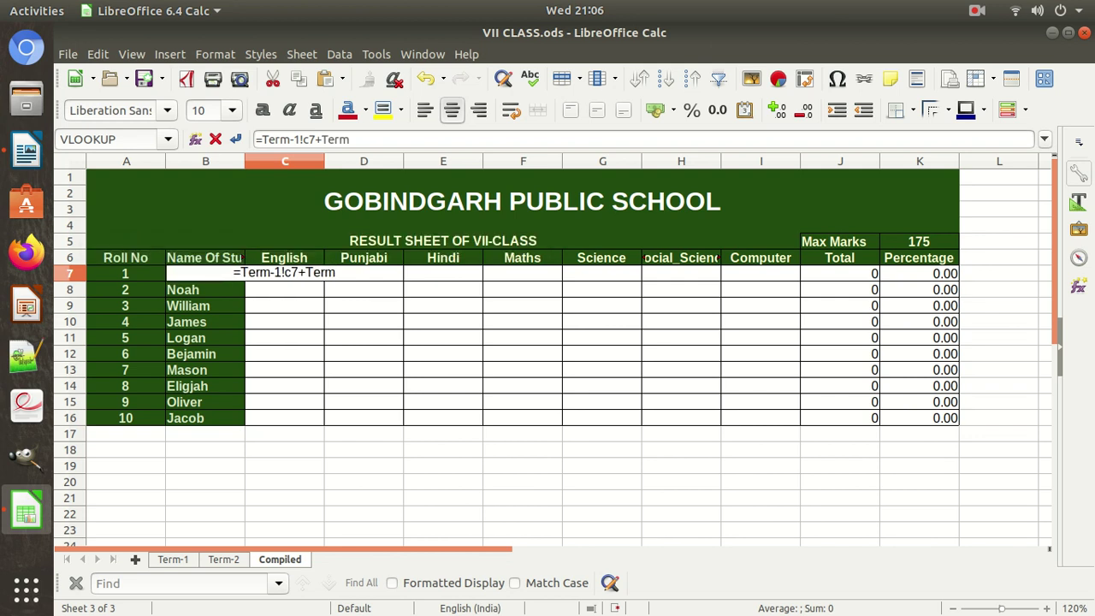
{"action": "type", "text": "-2!c"}
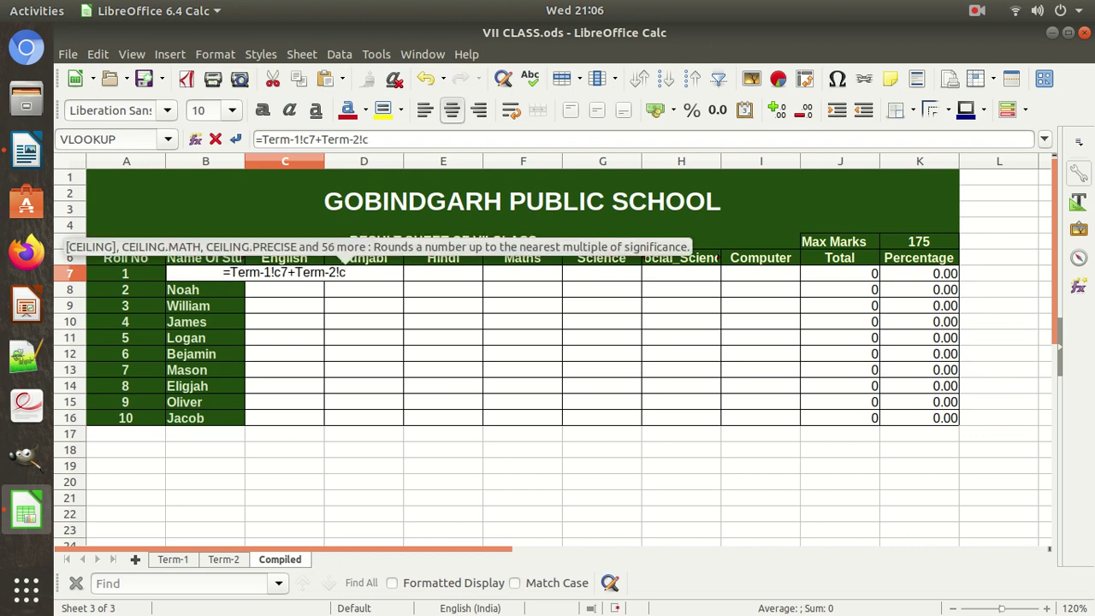
{"action": "type", "text": "7"}
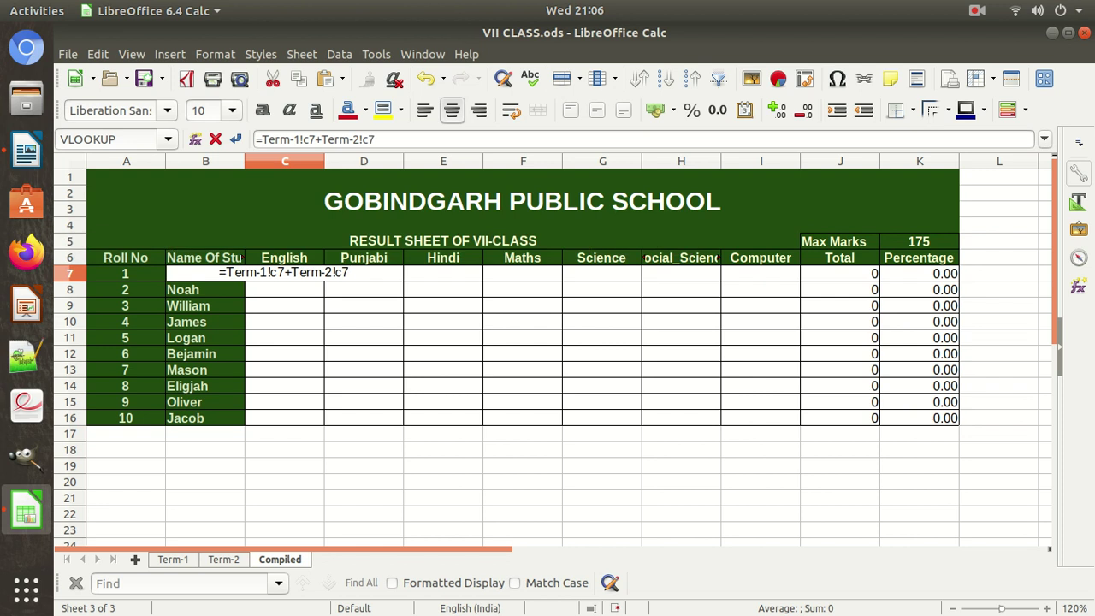
{"action": "key", "text": "Return"}
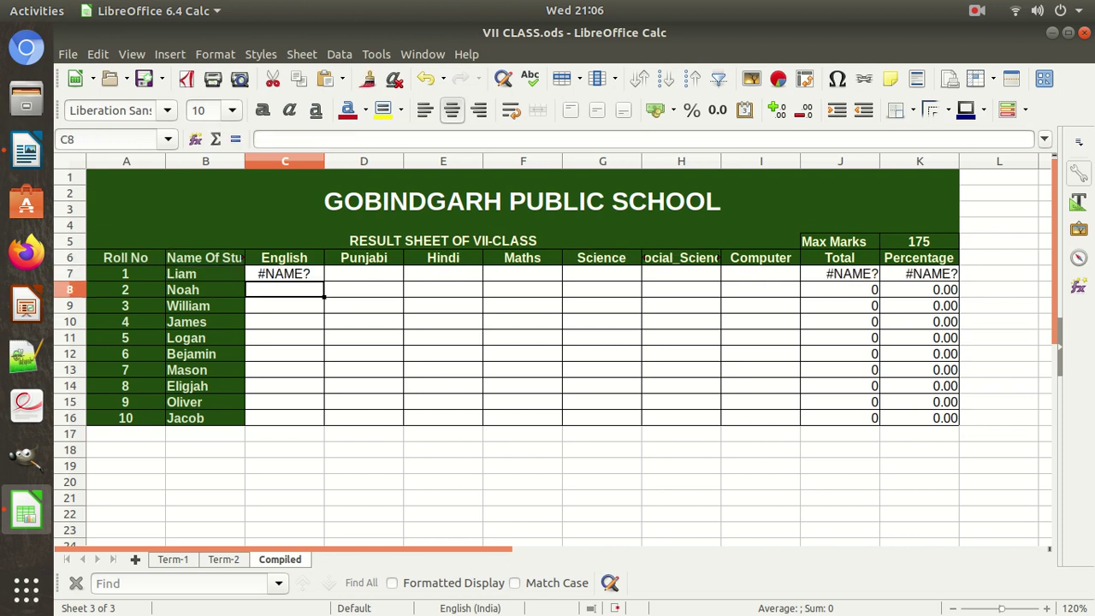
Step: Replace the formula in cell C7 of Compiled with =$'Term-1'.C7+$'Term-2'.C7 by referencing C7 on both term sheets
{"action": "left_click", "coordinate": [284, 274]}
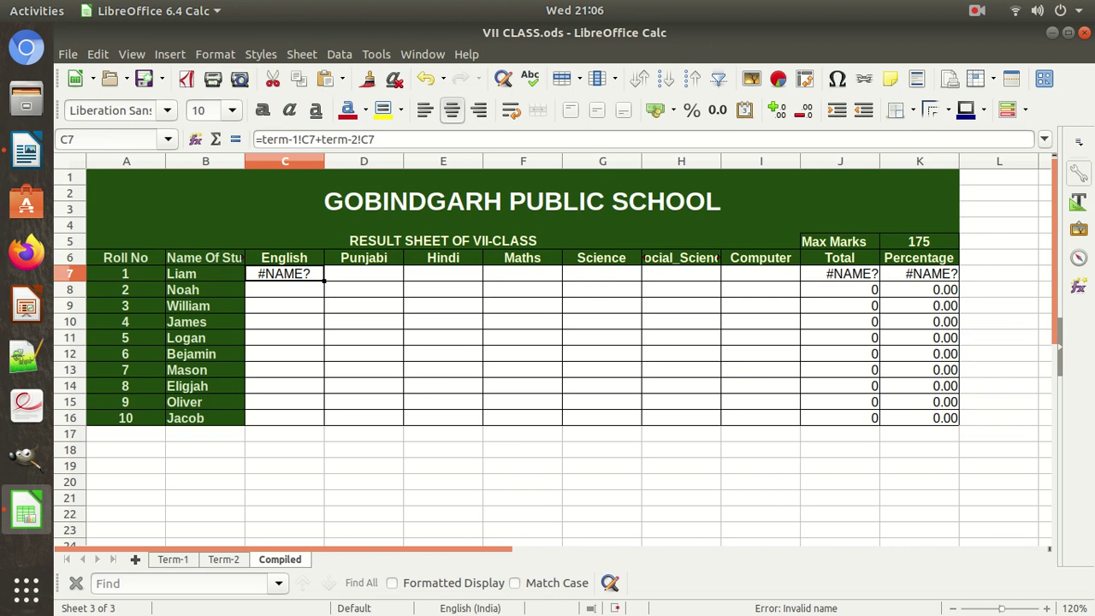
{"action": "key", "text": "Delete"}
{"action": "type", "text": "="}
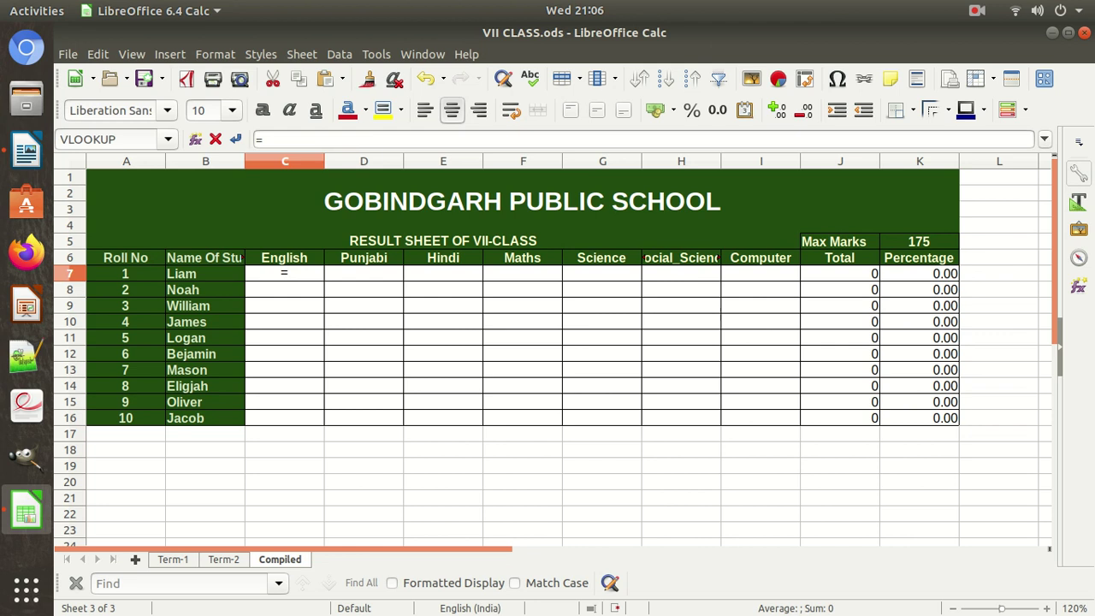
{"action": "left_click", "coordinate": [172, 559]}
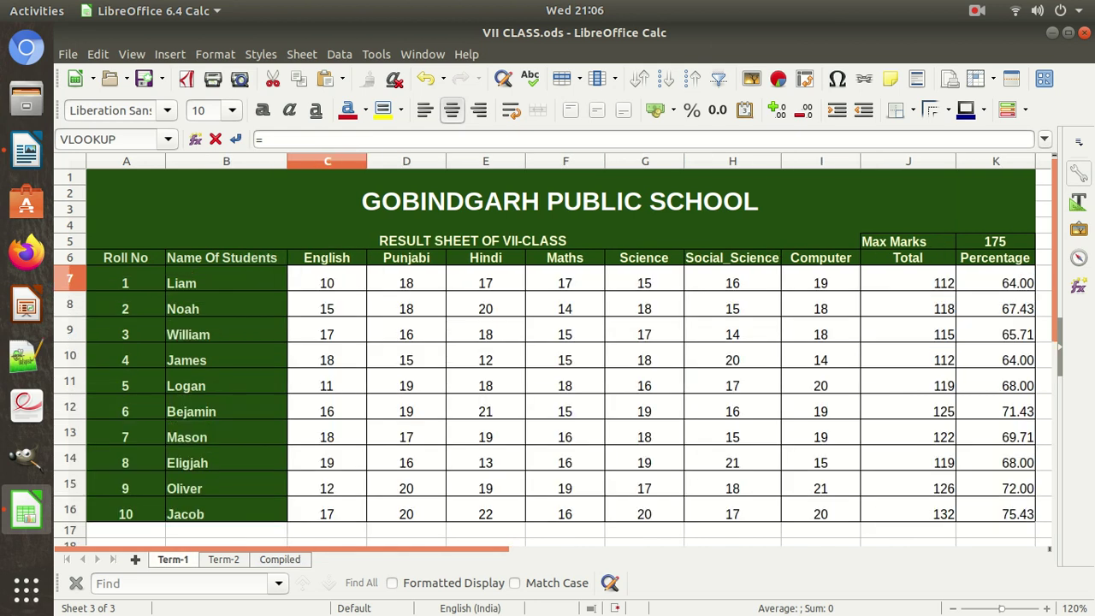
{"action": "left_click", "coordinate": [327, 279]}
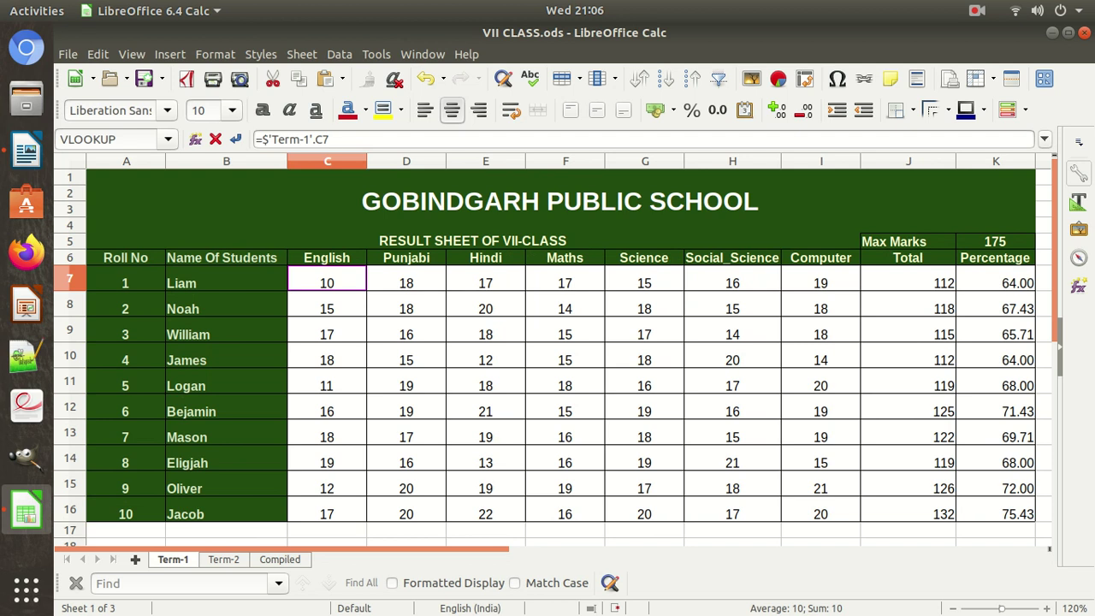
{"action": "type", "text": "+"}
{"action": "left_click", "coordinate": [223, 559]}
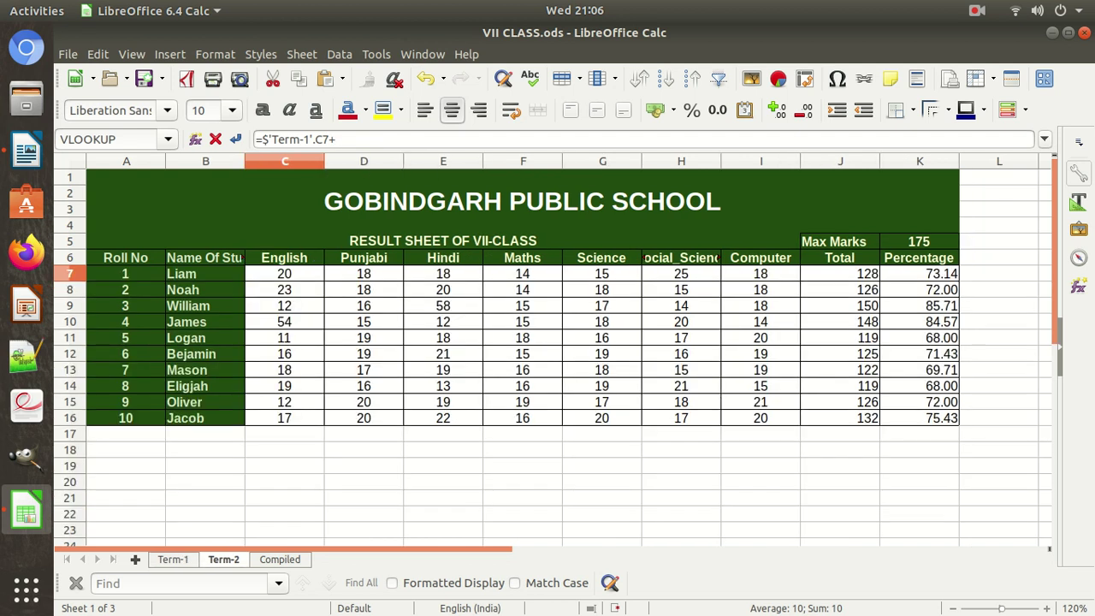
{"action": "left_click", "coordinate": [285, 274]}
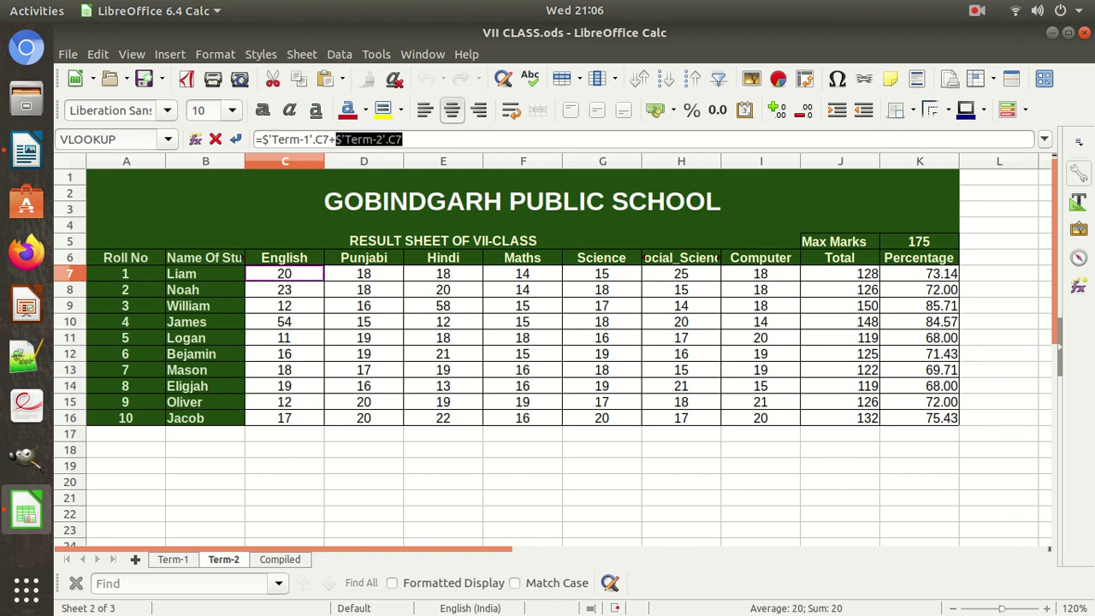
{"action": "key", "text": "Return"}
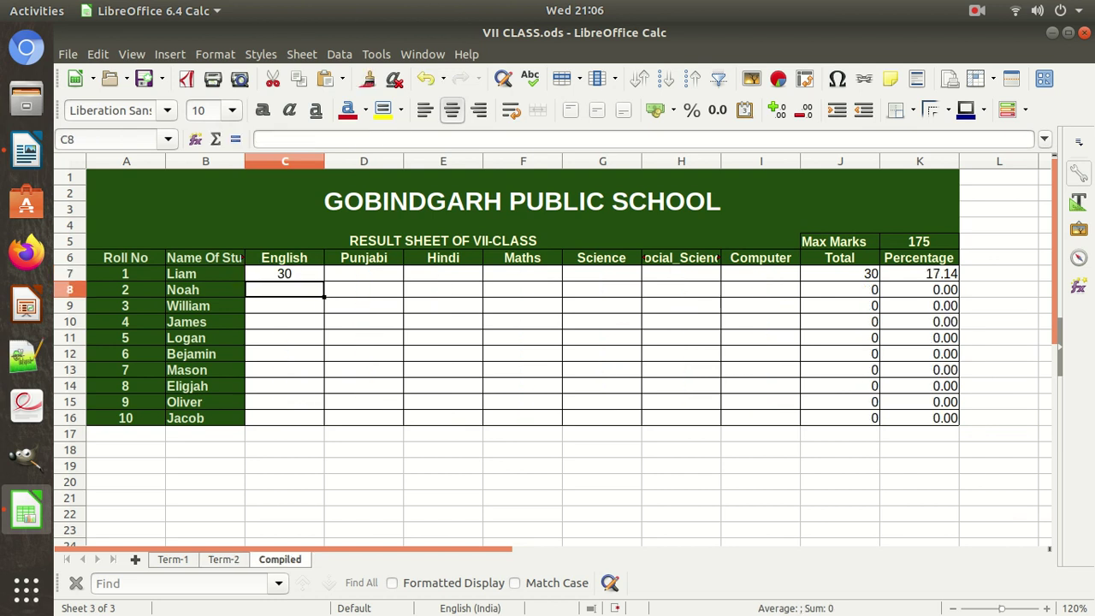
{"action": "left_click", "coordinate": [285, 274]}
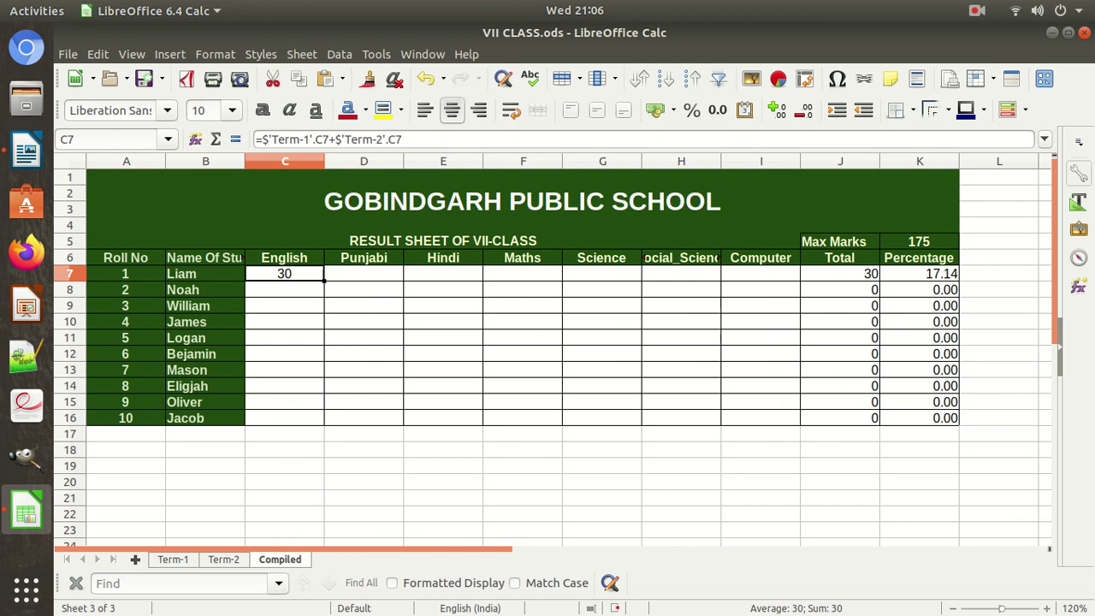
{"action": "left_click", "coordinate": [320, 140]}
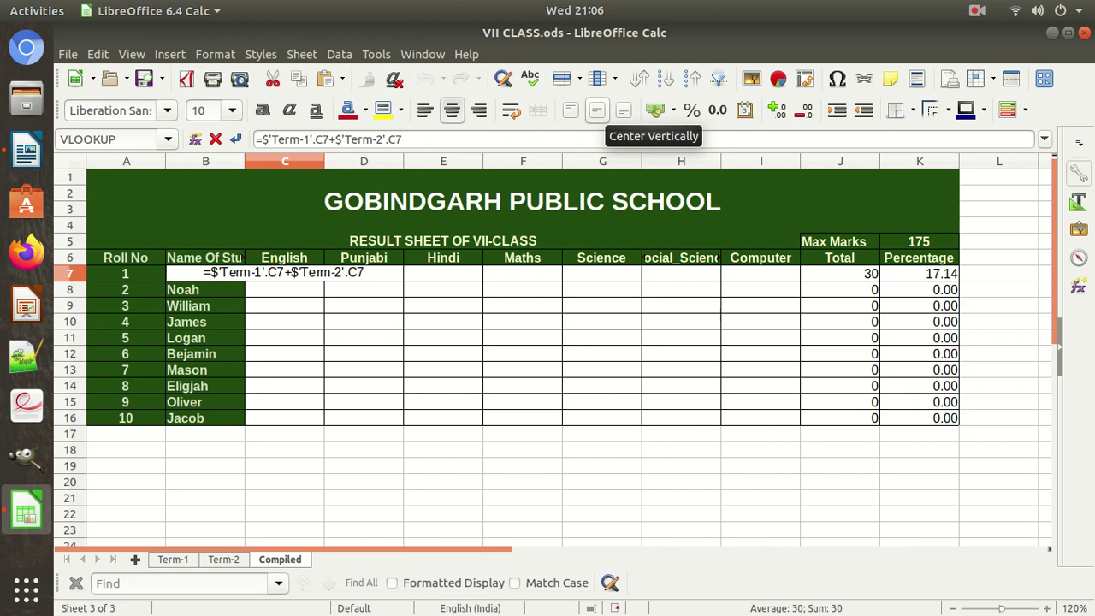
{"action": "left_click", "coordinate": [316, 138]}
{"action": "type", "text": "`"}
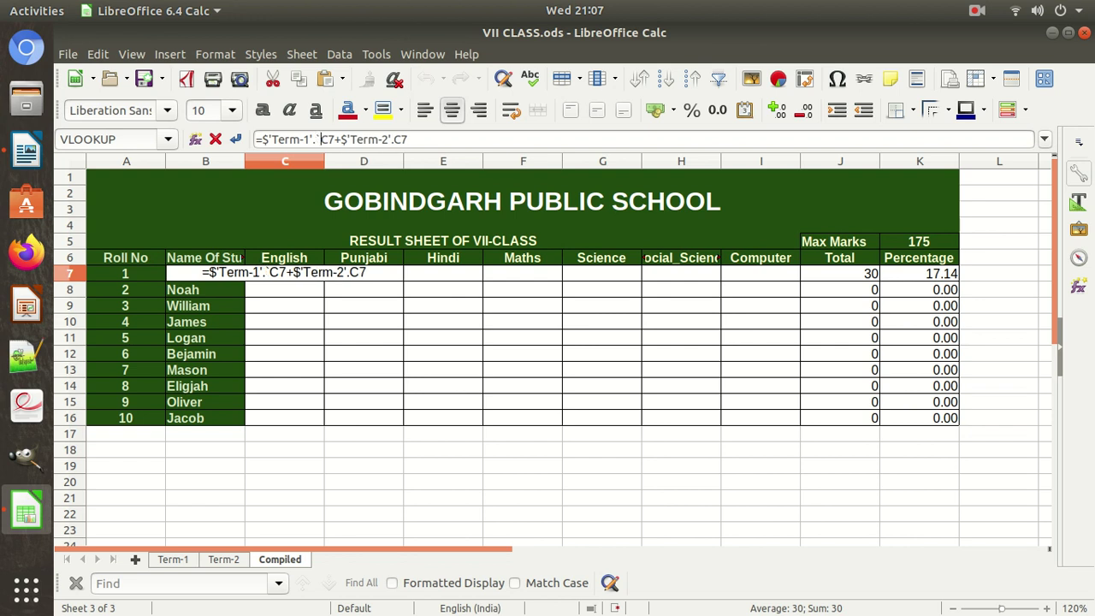
{"action": "key", "text": "Return"}
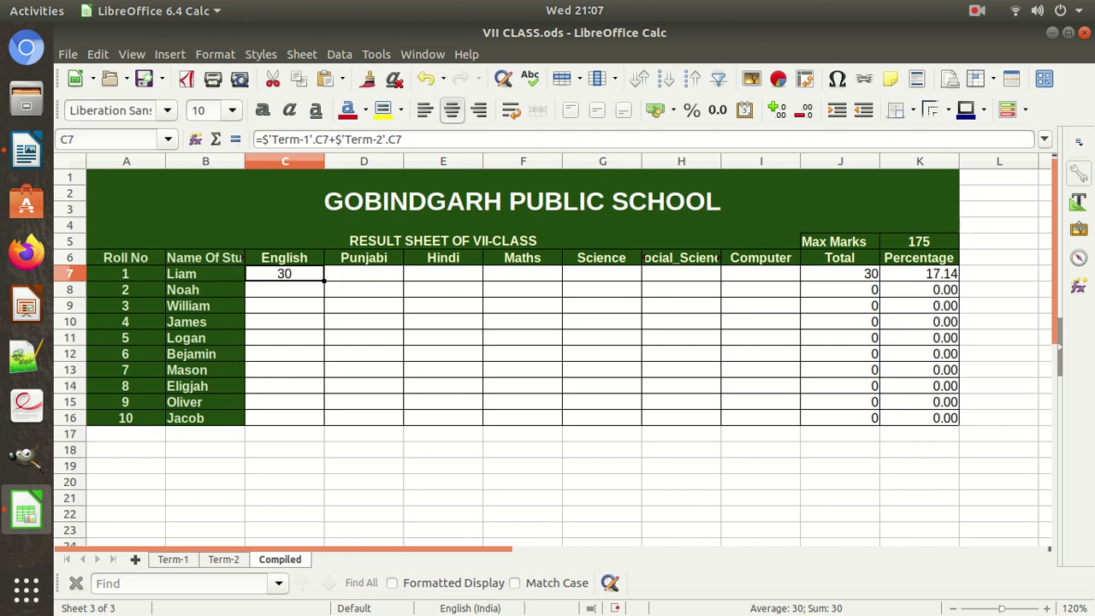
Step: Fill the English sum formula from C7 down to C16 for all students in the Compiled sheet
{"action": "key", "text": "Up"}
{"action": "left_click_drag", "start_coordinate": [324, 280], "coordinate": [324, 425]}
{"action": "left_click", "coordinate": [364, 273]}
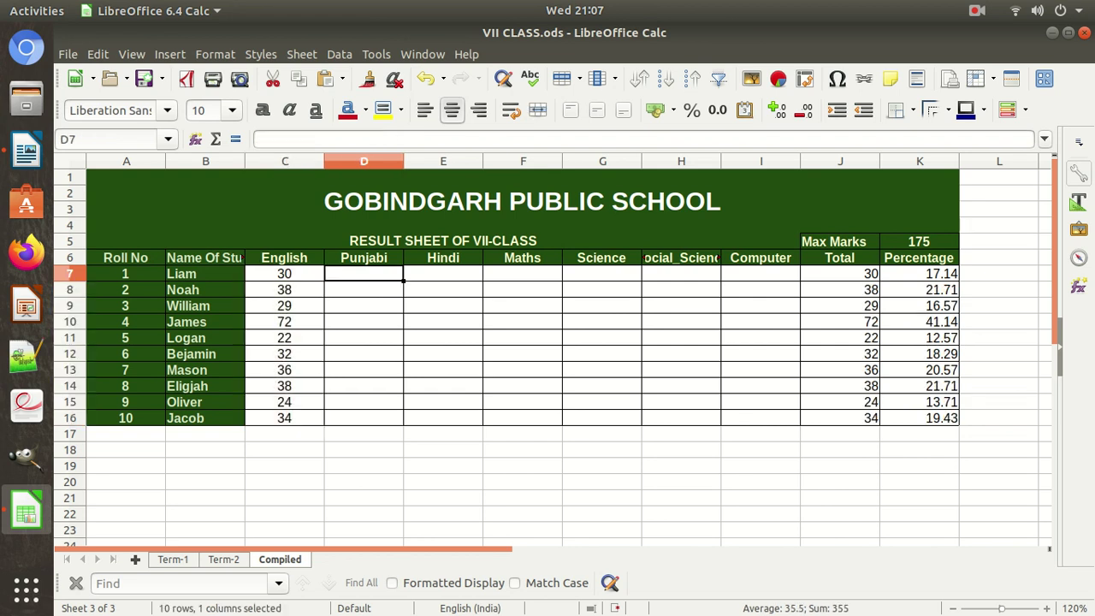
Step: Compare the second student's English mark in C8 across Term-1, Term-2 and Compiled, and check the formula in C9 of Compiled
{"action": "left_click", "coordinate": [172, 559]}
{"action": "left_click", "coordinate": [326, 305]}
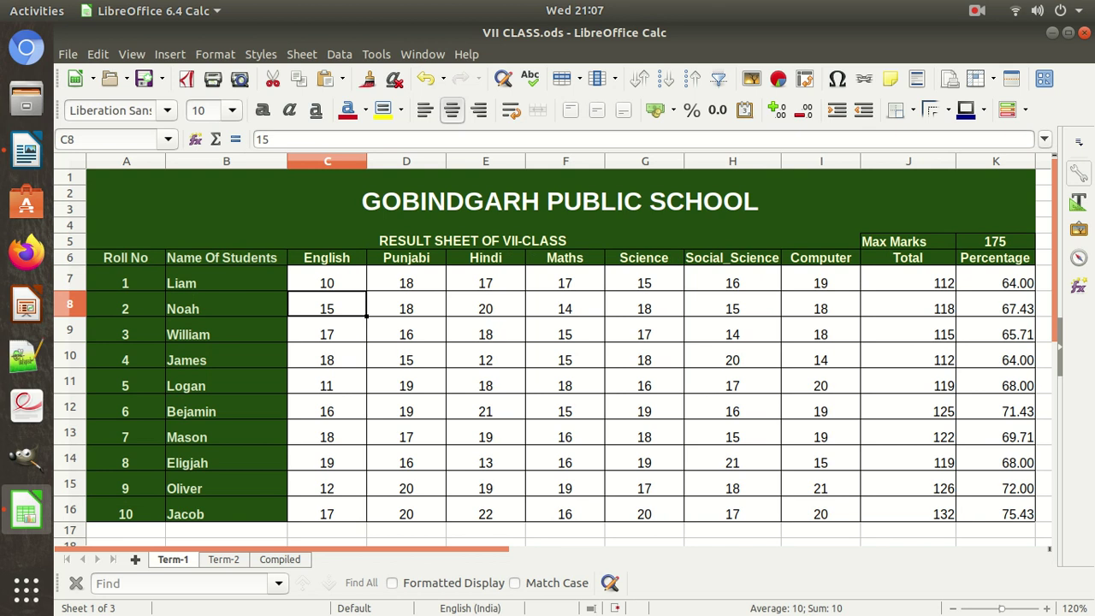
{"action": "left_click", "coordinate": [224, 559]}
{"action": "left_click", "coordinate": [284, 290]}
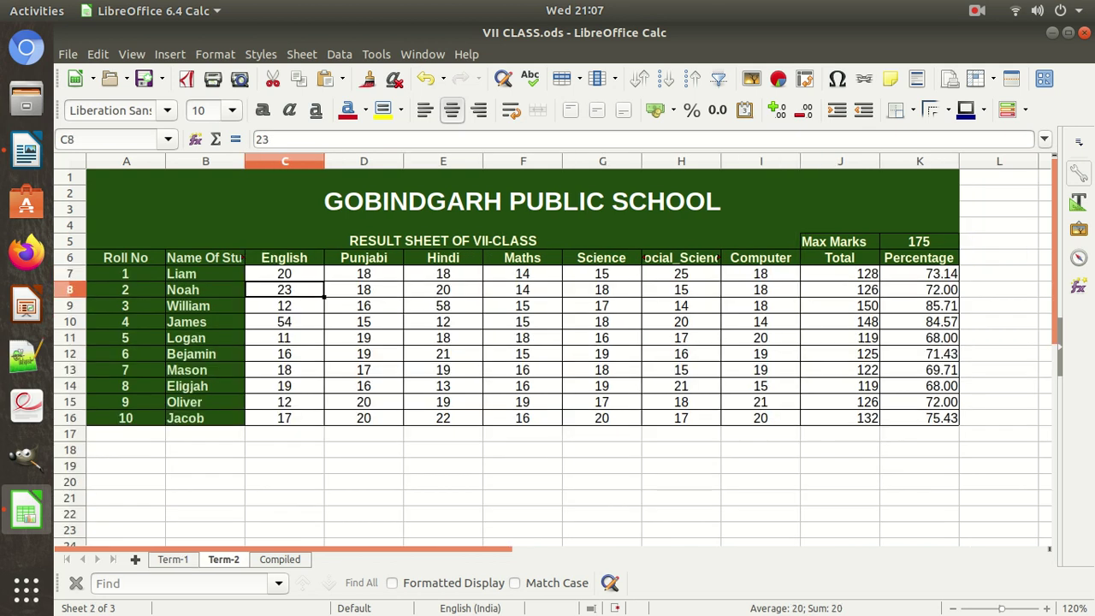
{"action": "left_click", "coordinate": [280, 559]}
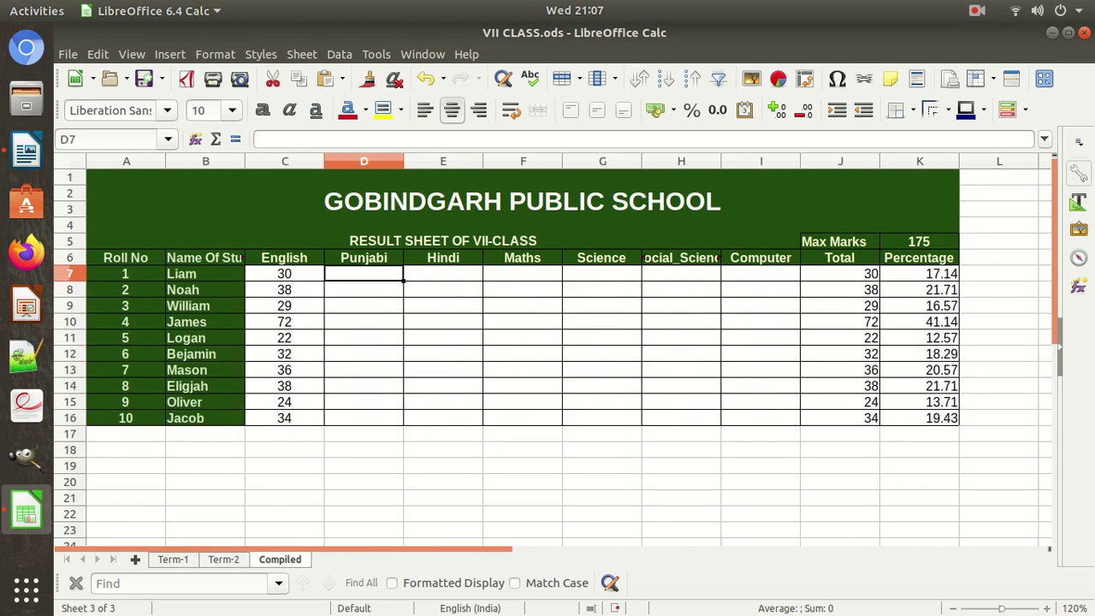
{"action": "left_click", "coordinate": [284, 290]}
{"action": "left_click", "coordinate": [283, 305]}
{"action": "left_click", "coordinate": [172, 560]}
{"action": "left_click", "coordinate": [279, 560]}
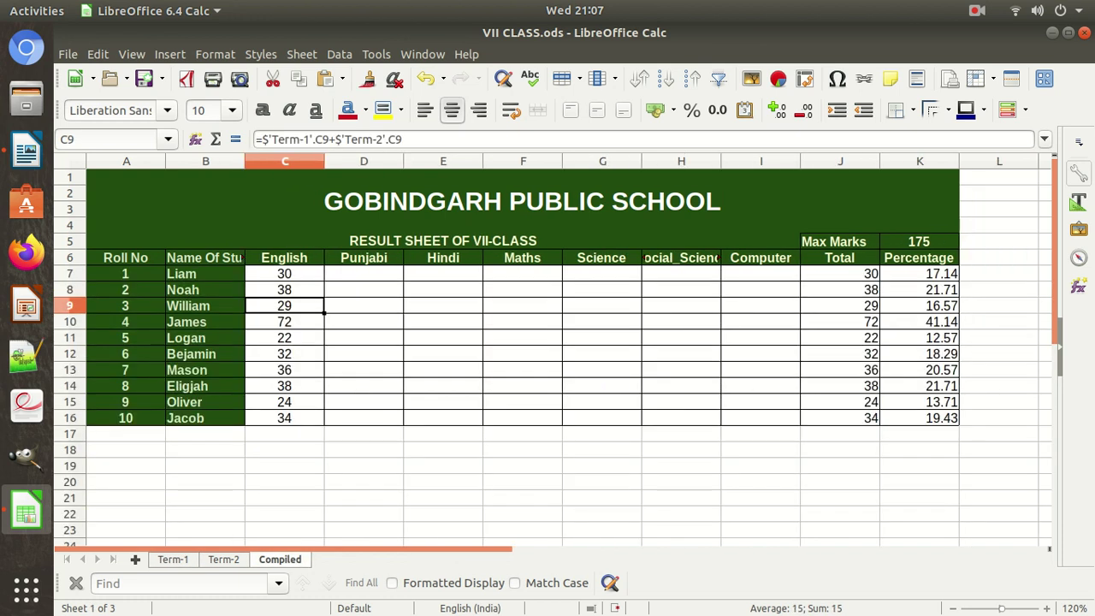
Step: Sum both terms' Punjabi marks in D7 of Compiled with =$'Term-1'.D7+$'Term-2'.D7, and fill the formula down to D16
{"action": "left_click", "coordinate": [363, 274]}
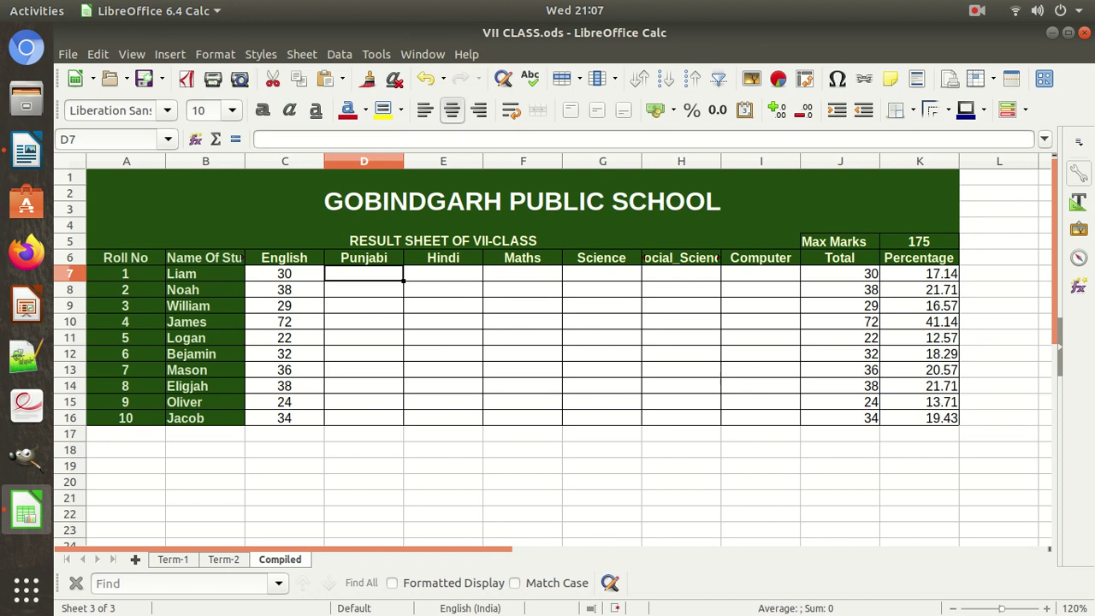
{"action": "type", "text": "="}
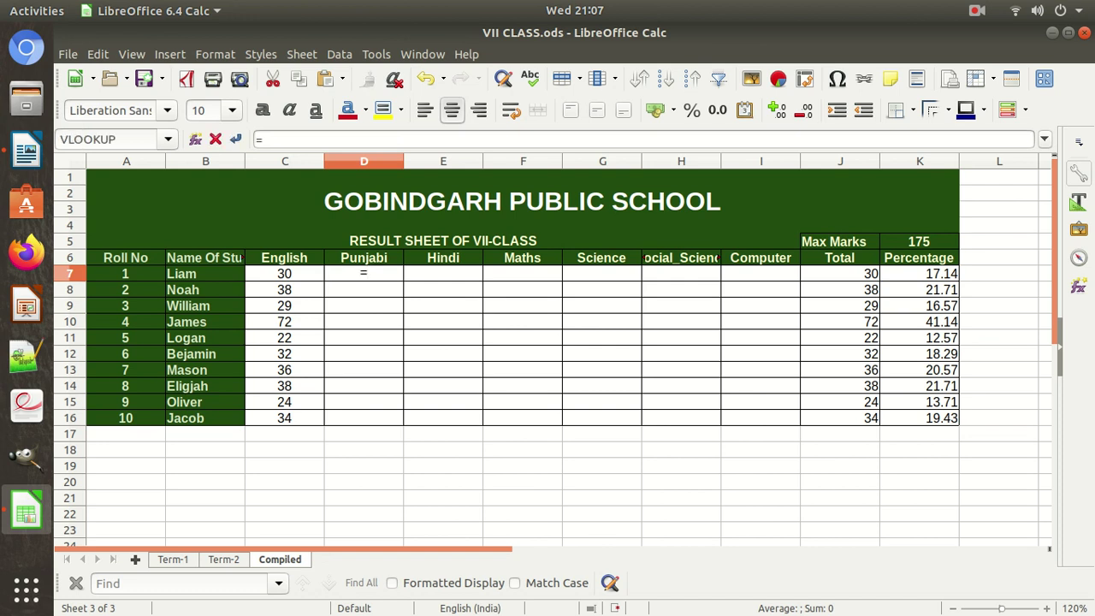
{"action": "left_click", "coordinate": [173, 559]}
{"action": "left_click", "coordinate": [406, 279]}
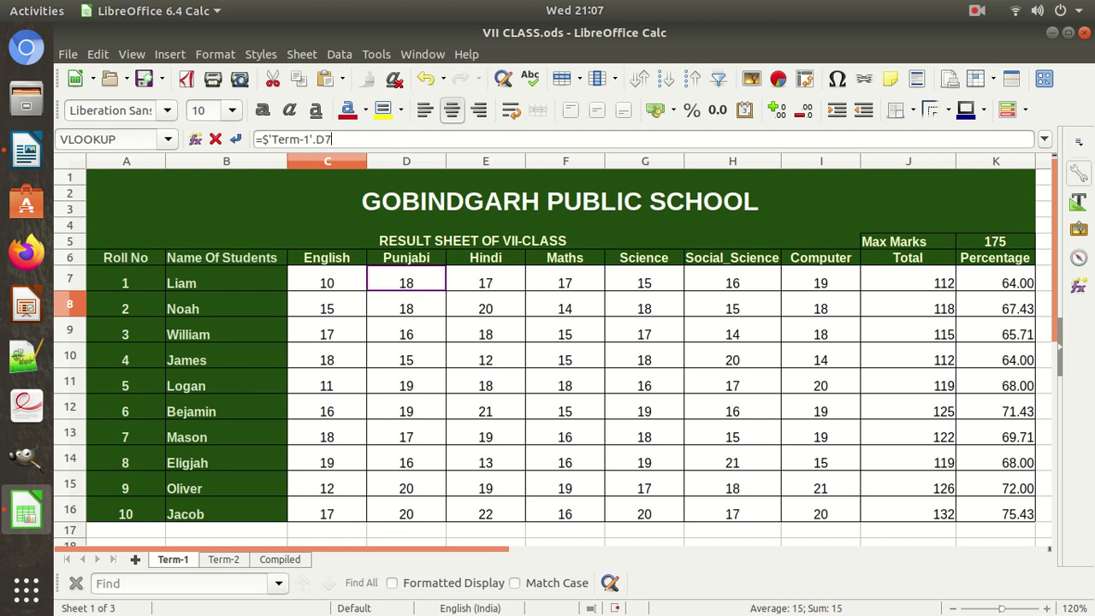
{"action": "type", "text": "+"}
{"action": "left_click", "coordinate": [223, 559]}
{"action": "left_click", "coordinate": [363, 273]}
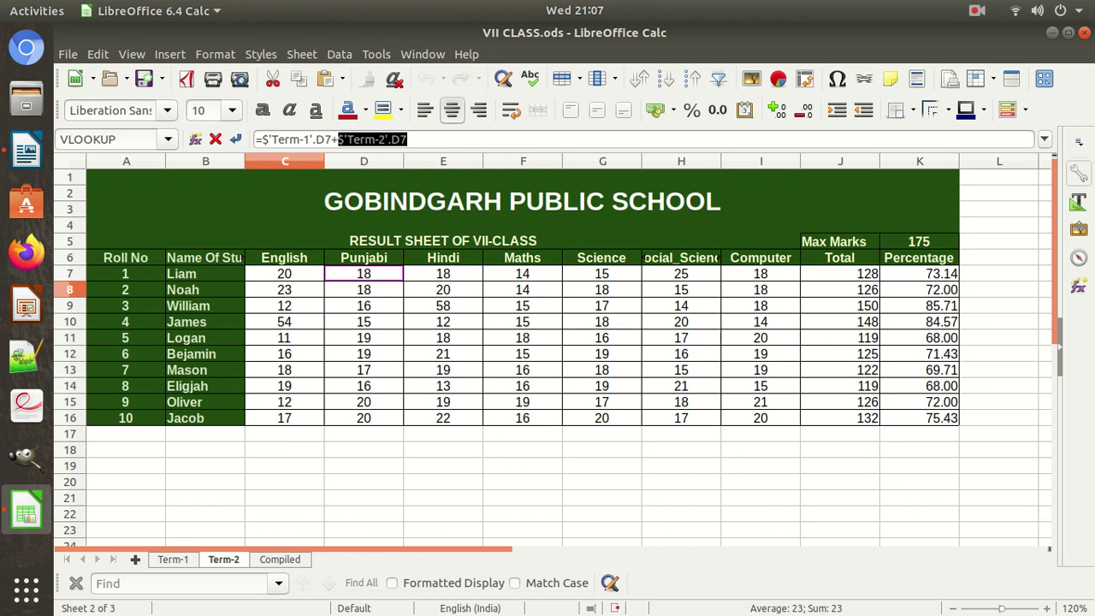
{"action": "key", "text": "Return"}
{"action": "key", "text": "Return"}
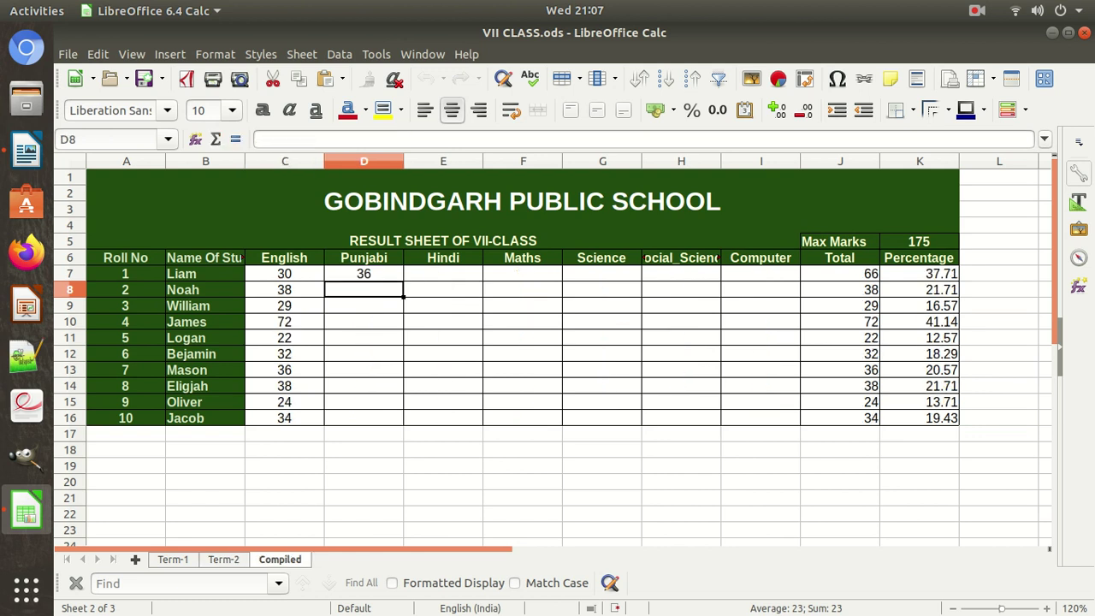
{"action": "left_click", "coordinate": [363, 274]}
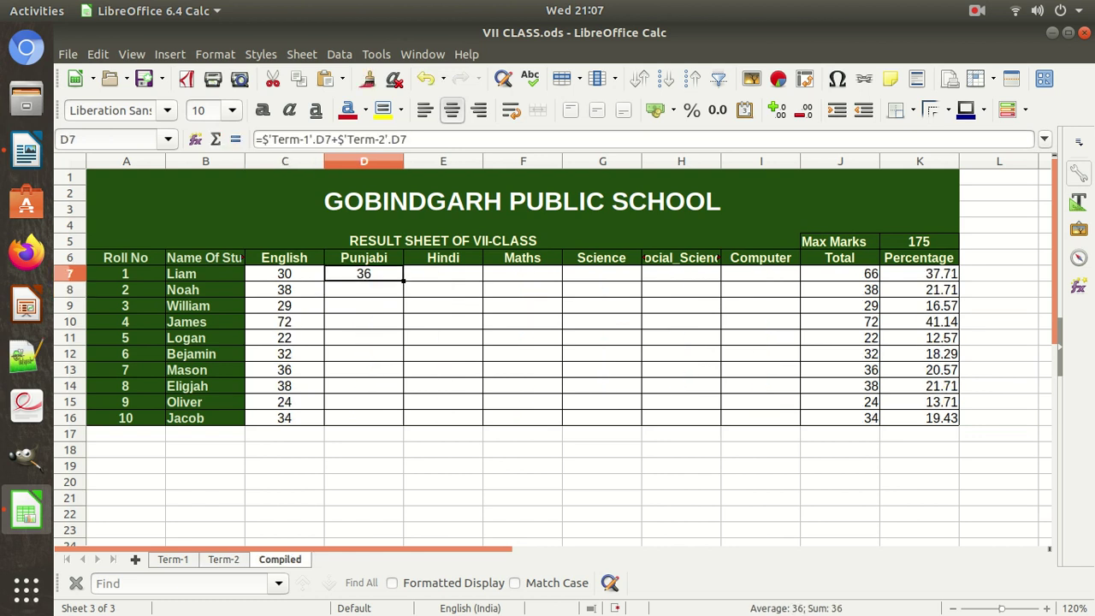
{"action": "double_click", "coordinate": [403, 281]}
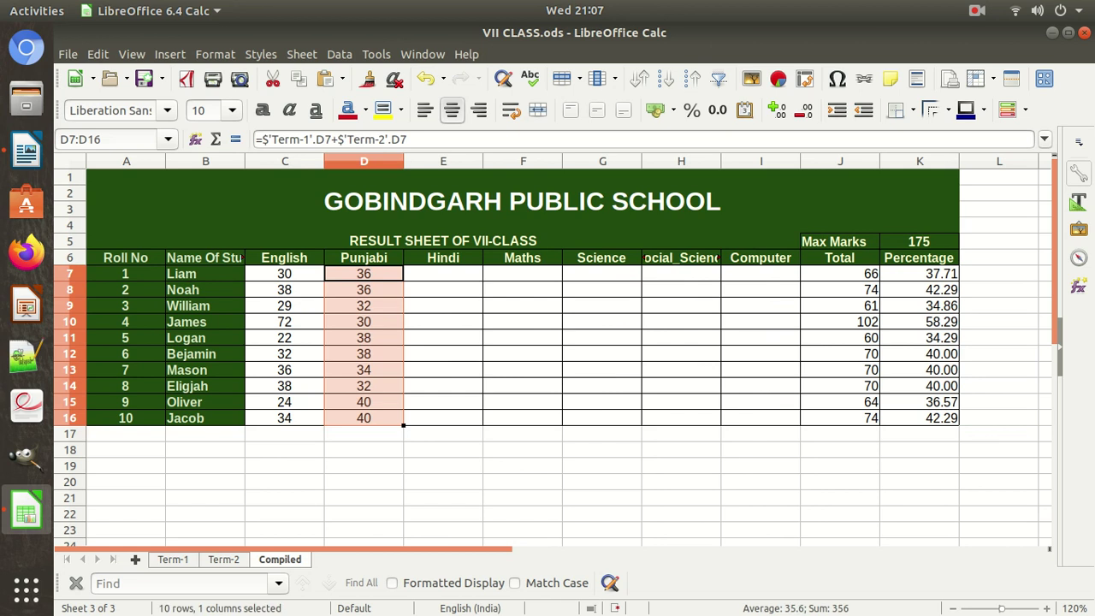
Step: Clear the Total cells J7:J16 and fill the Punjabi sum formulas across the remaining subjects in E7:I16
{"action": "left_click_drag", "start_coordinate": [846, 274], "coordinate": [862, 418]}
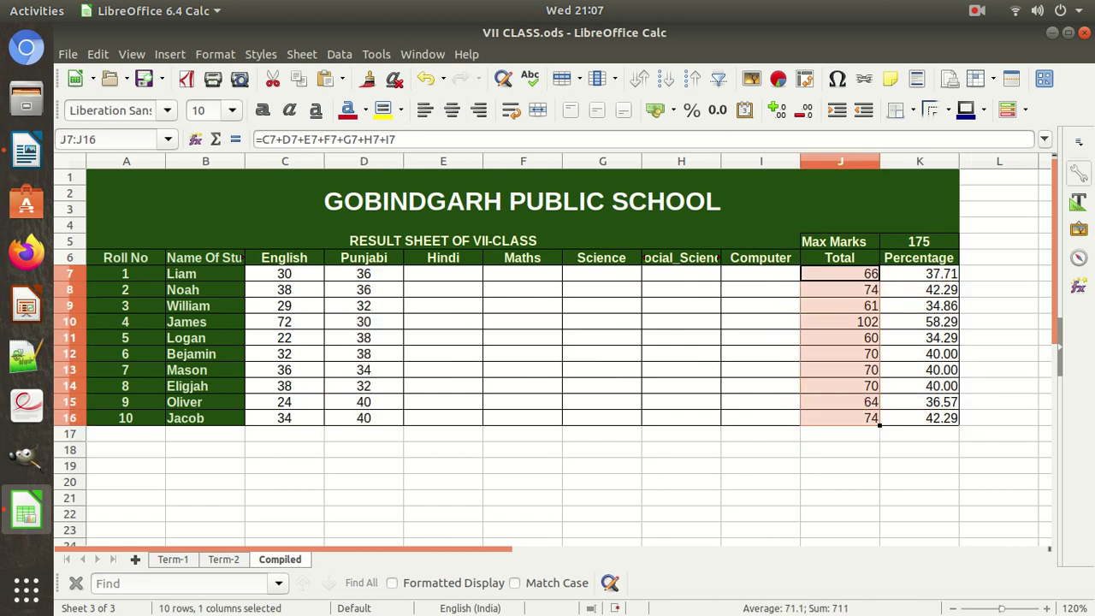
{"action": "key", "text": "Delete"}
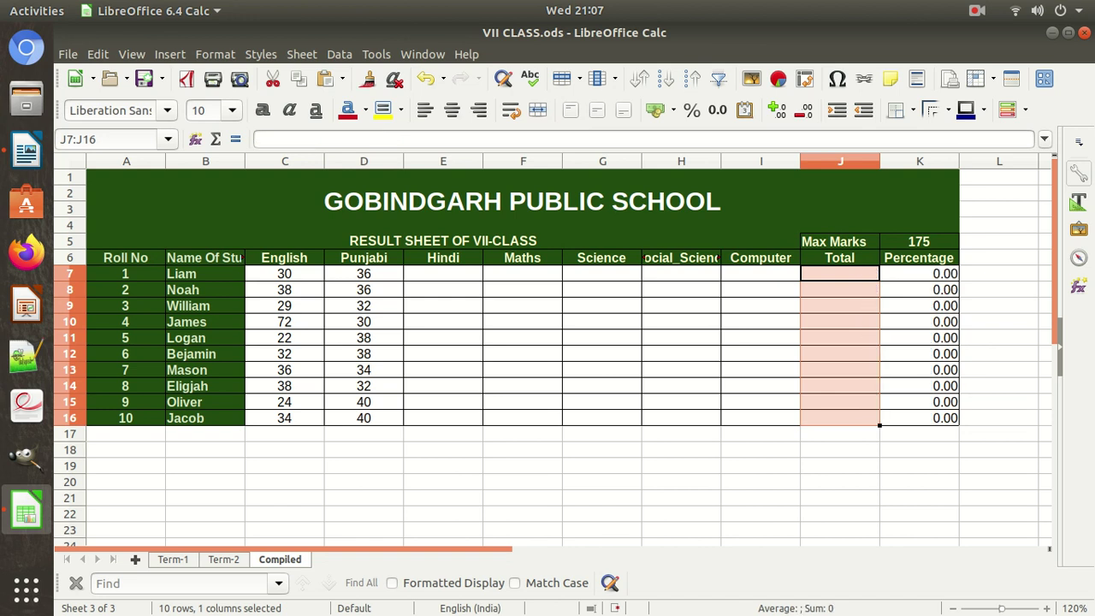
{"action": "left_click", "coordinate": [363, 273]}
{"action": "left_click_drag", "start_coordinate": [403, 280], "coordinate": [760, 419]}
{"action": "left_click", "coordinate": [680, 465]}
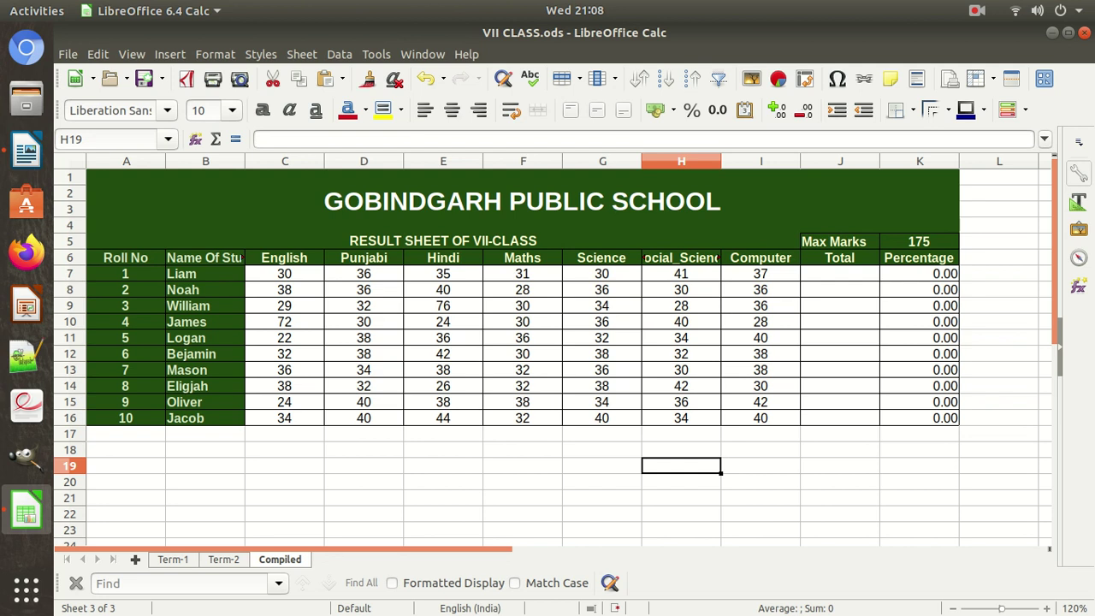
Step: Check the filled cross-sheet formulas in D7, E7 and F7, and save the workbook
{"action": "left_click", "coordinate": [363, 274]}
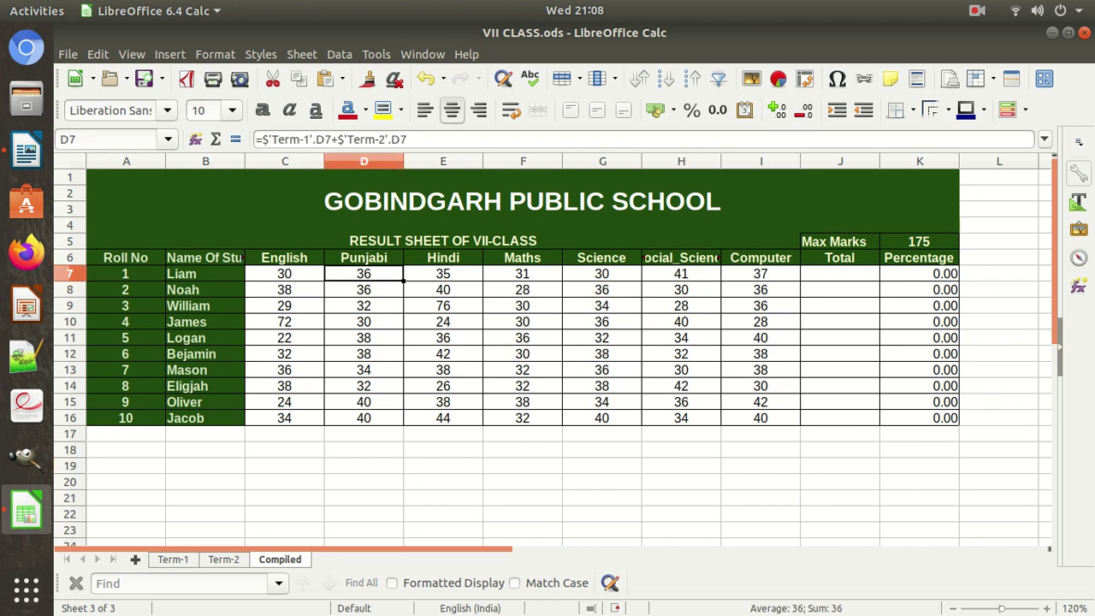
{"action": "left_click", "coordinate": [443, 273]}
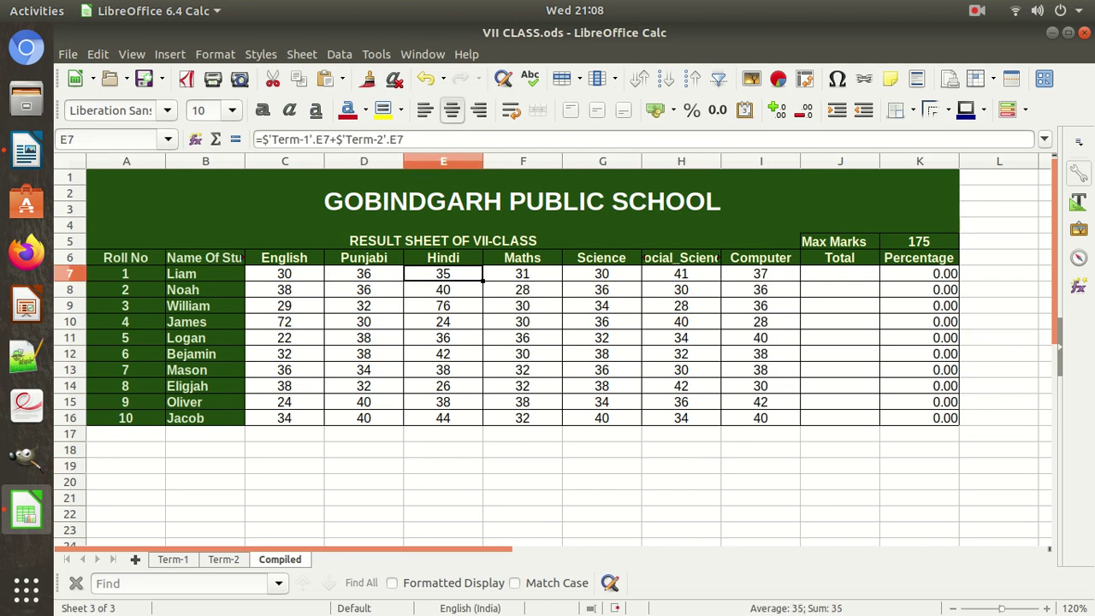
{"action": "left_click", "coordinate": [522, 273]}
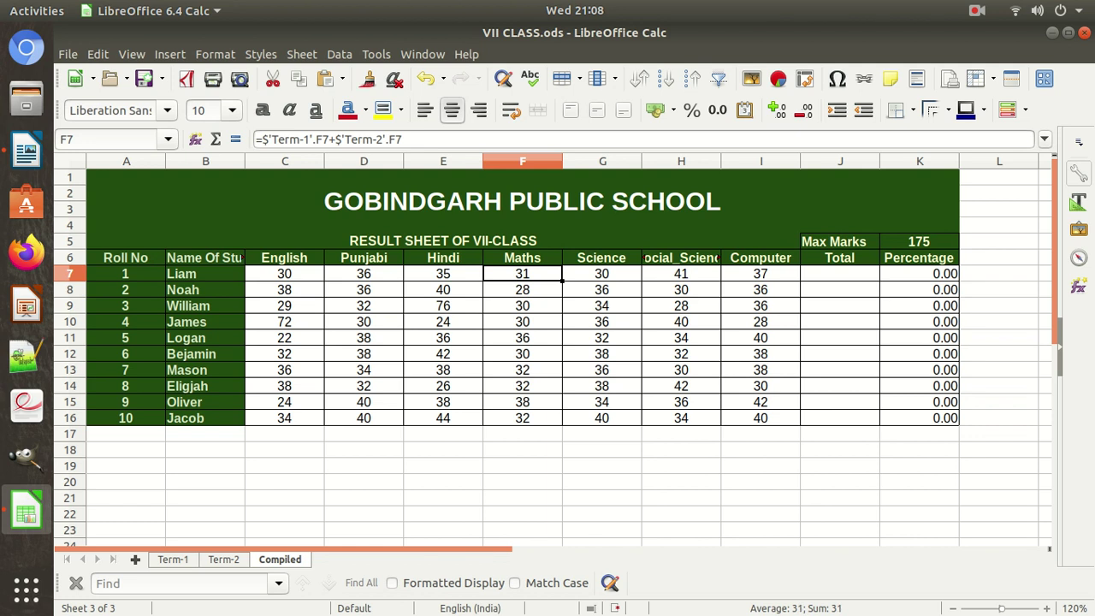
{"action": "left_click", "coordinate": [443, 273]}
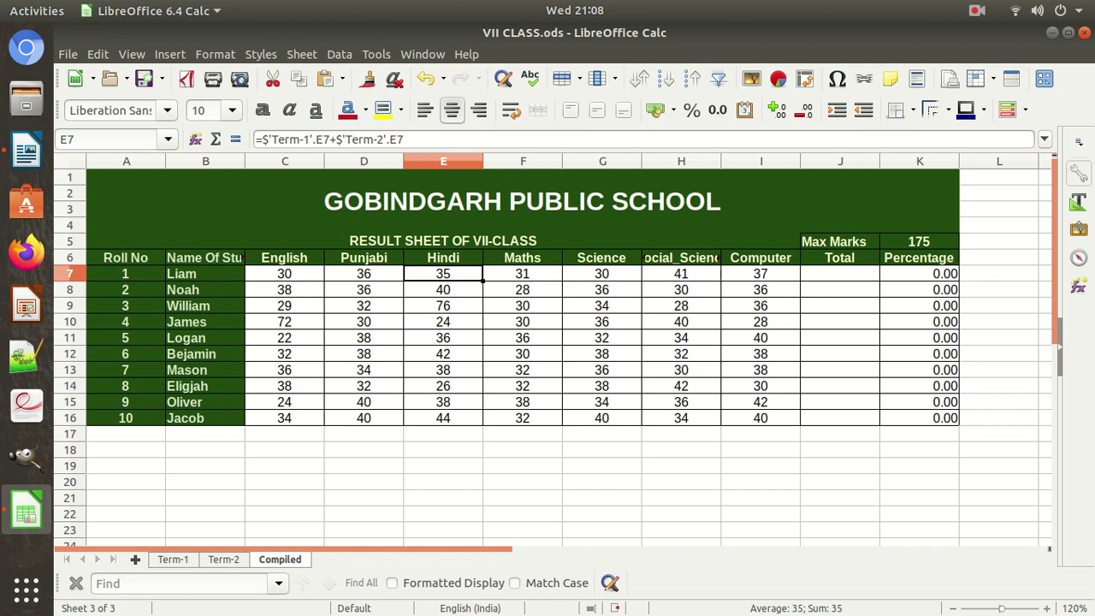
{"action": "key", "text": "ctrl+s"}
Step: Try totalling each student's marks in J7:J16 with =SUM(C7:I7) filled down, and clear the totals again
{"action": "left_click", "coordinate": [840, 274]}
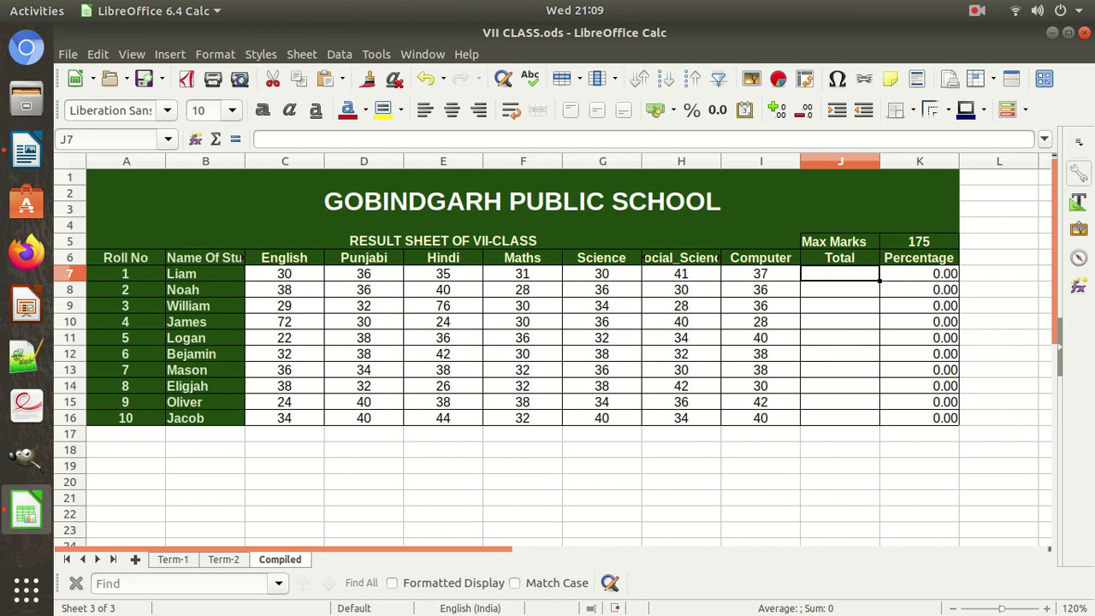
{"action": "left_click_drag", "start_coordinate": [285, 274], "coordinate": [760, 275]}
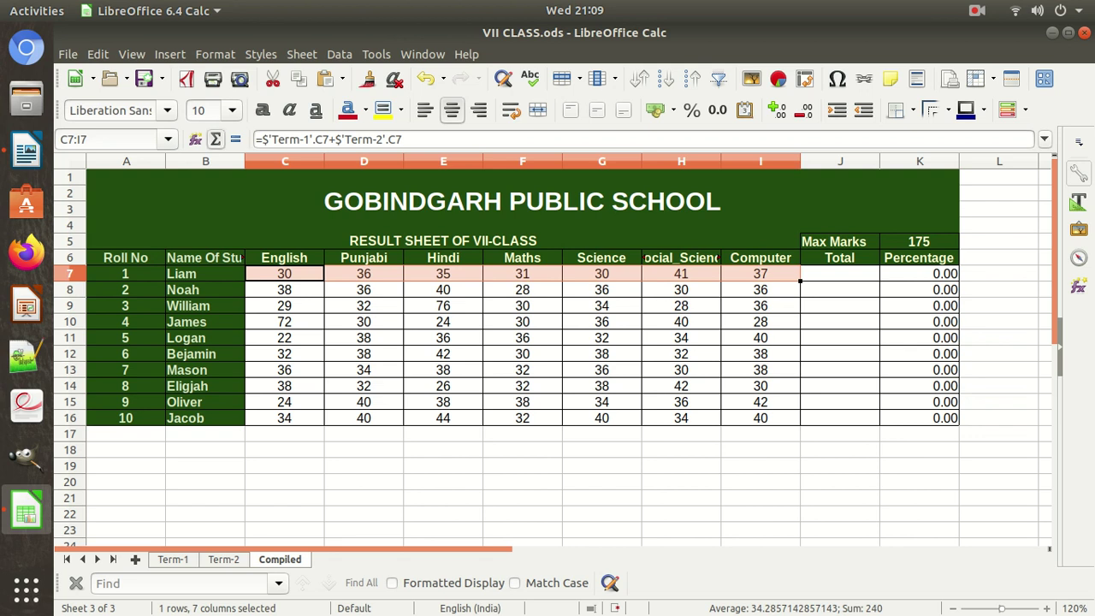
{"action": "left_click", "coordinate": [215, 139]}
{"action": "left_click", "coordinate": [839, 274]}
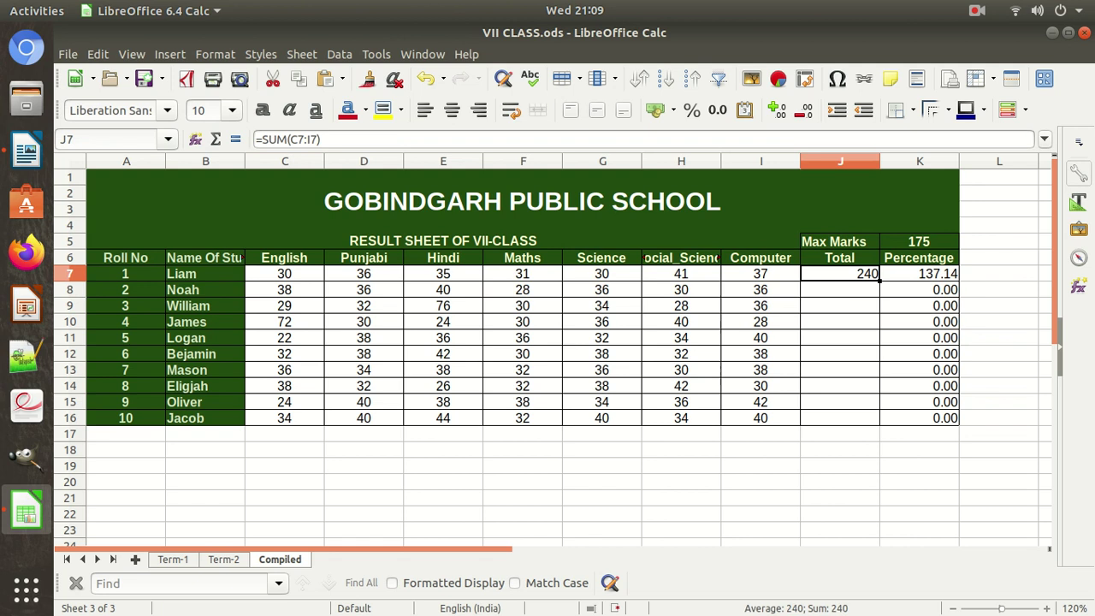
{"action": "left_click_drag", "start_coordinate": [879, 281], "coordinate": [879, 424]}
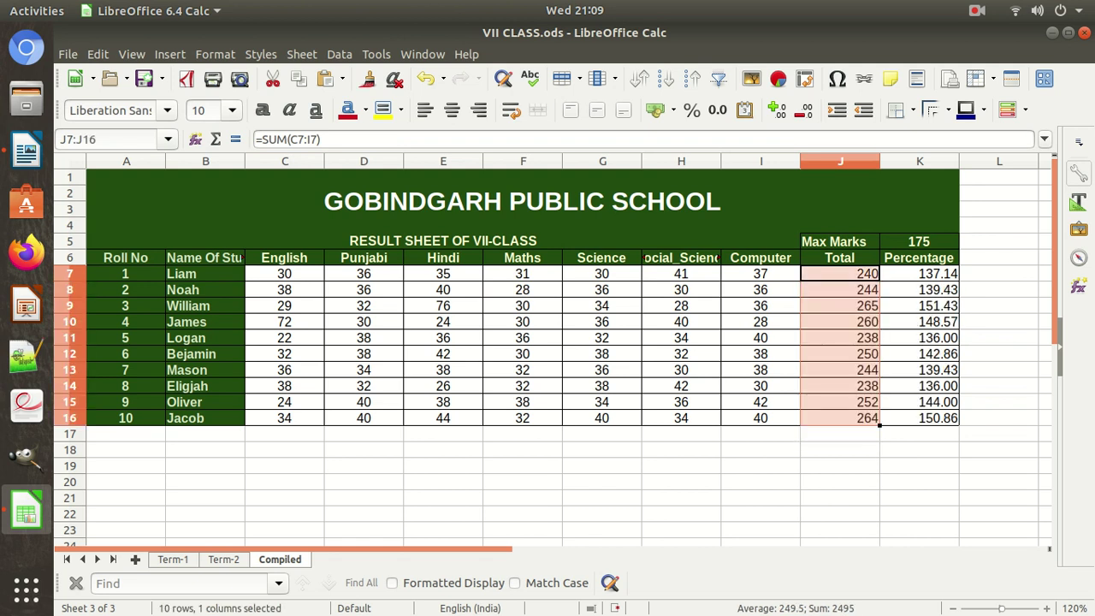
{"action": "key", "text": "Delete"}
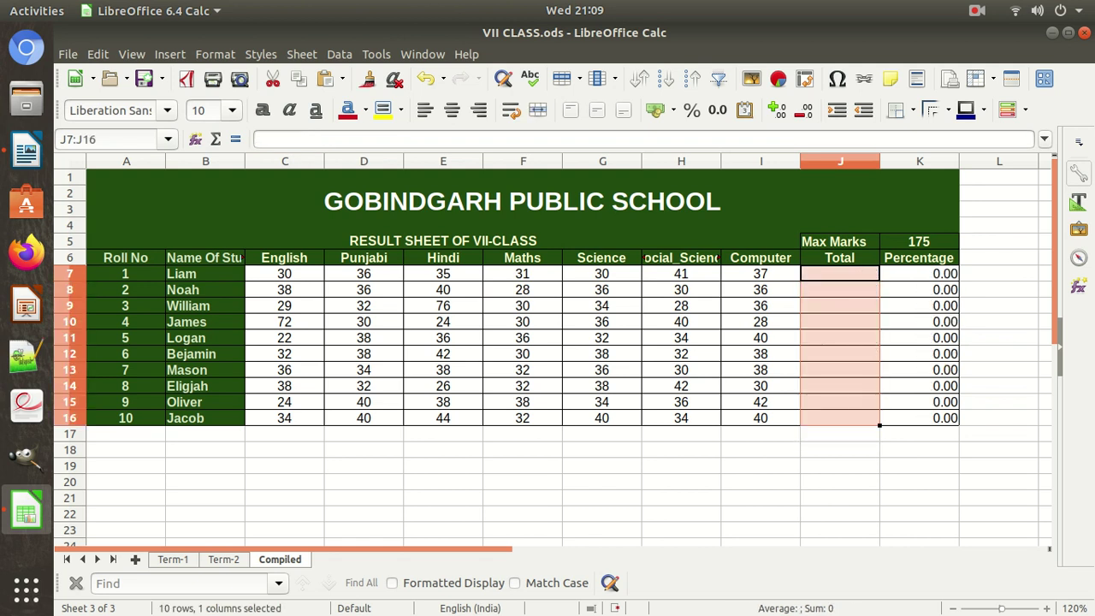
Step: Total the first student's marks in J7 with =SUM(C7:I7), and fill the formula down to J16
{"action": "left_click_drag", "start_coordinate": [284, 274], "coordinate": [761, 273]}
{"action": "left_click", "coordinate": [216, 139]}
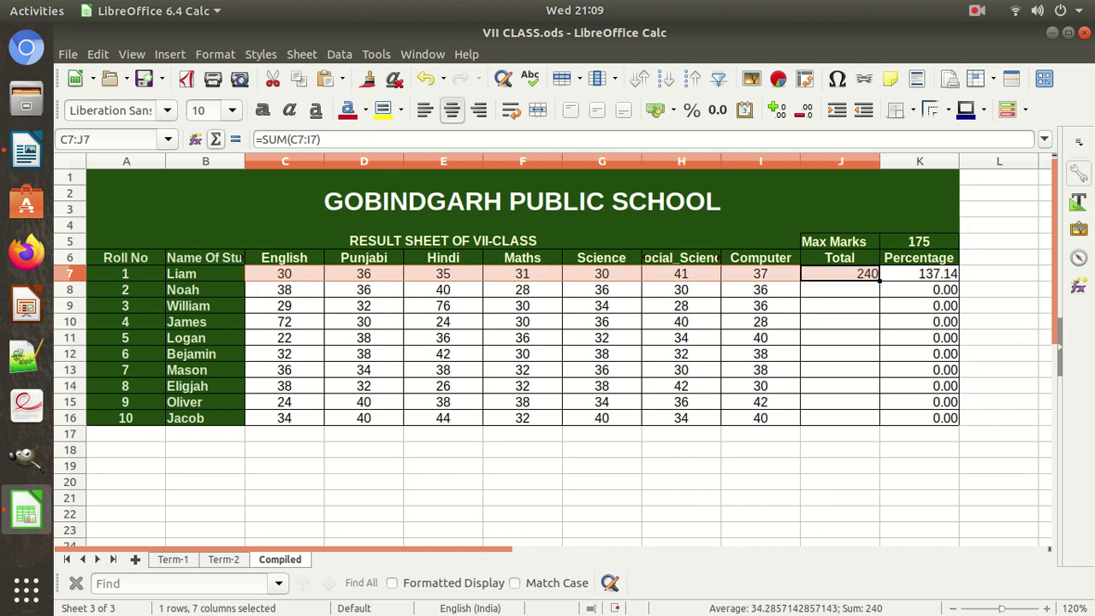
{"action": "left_click", "coordinate": [840, 273]}
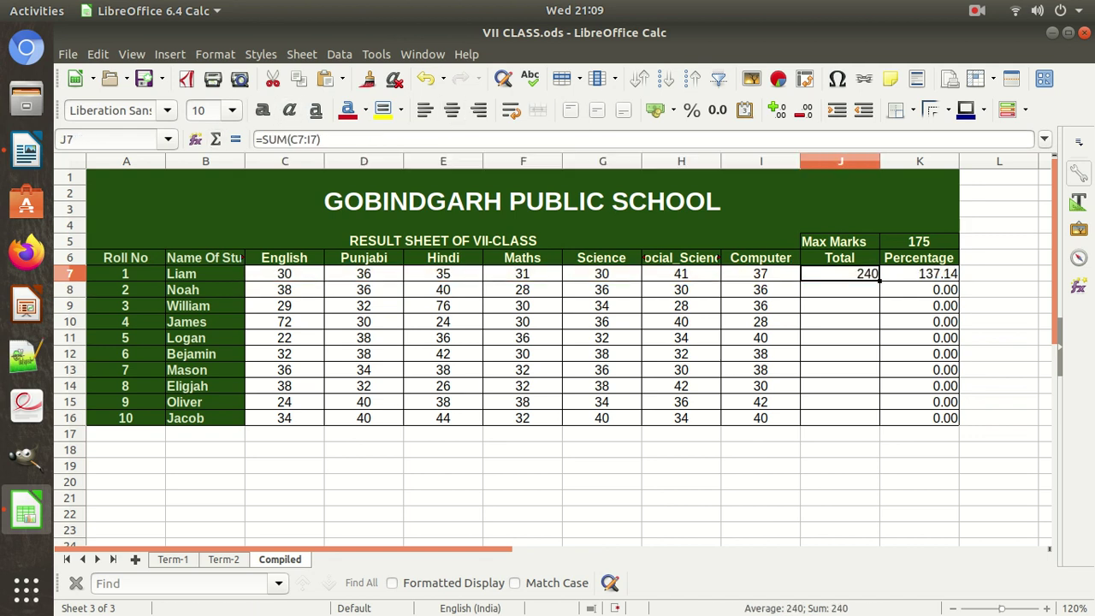
{"action": "left_click_drag", "start_coordinate": [284, 274], "coordinate": [760, 273]}
{"action": "left_click", "coordinate": [839, 274]}
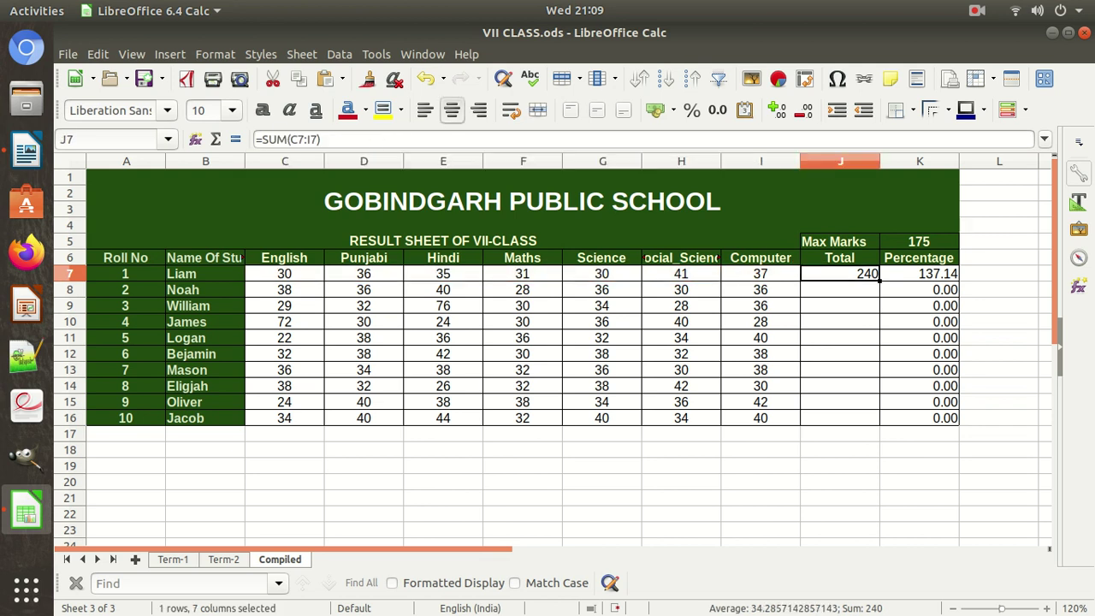
{"action": "left_click_drag", "start_coordinate": [879, 281], "coordinate": [879, 421]}
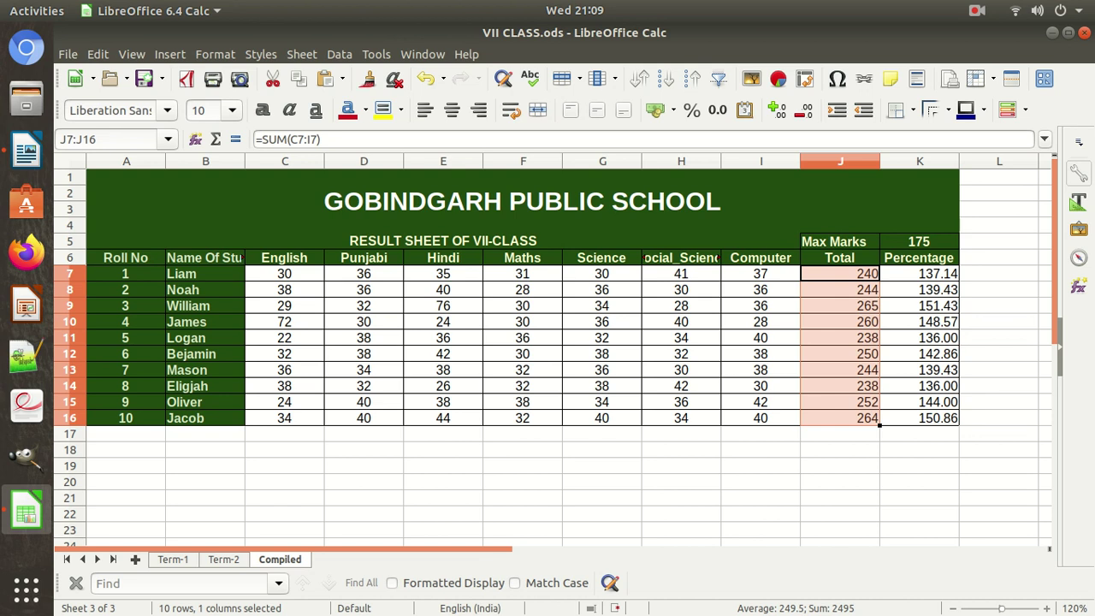
Step: Enter the label Max in I18, below the Computer column
{"action": "left_click", "coordinate": [760, 450]}
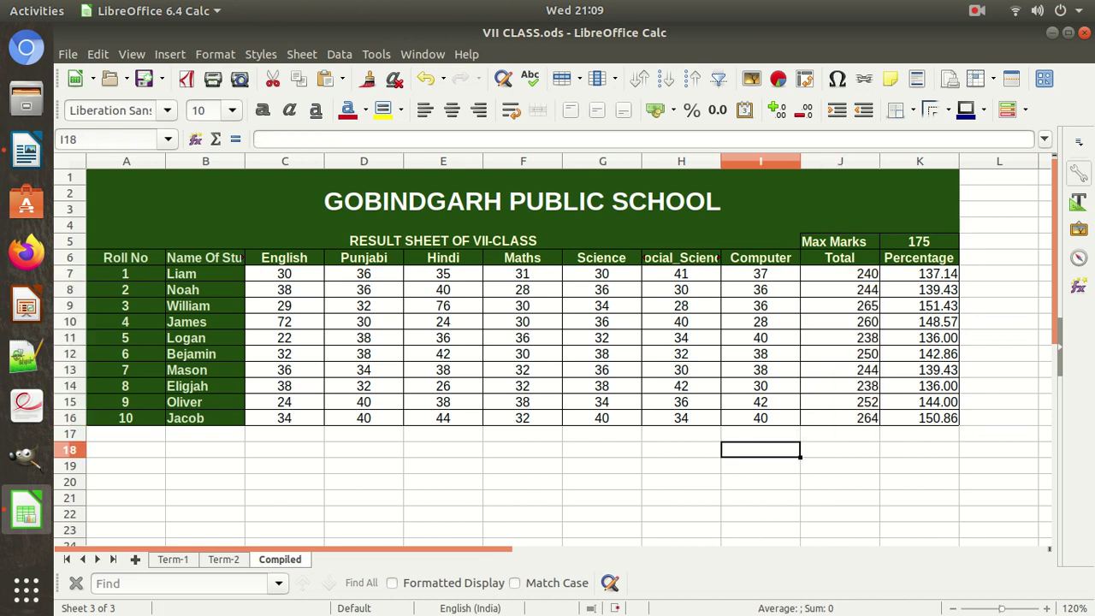
{"action": "type", "text": "MZ"}
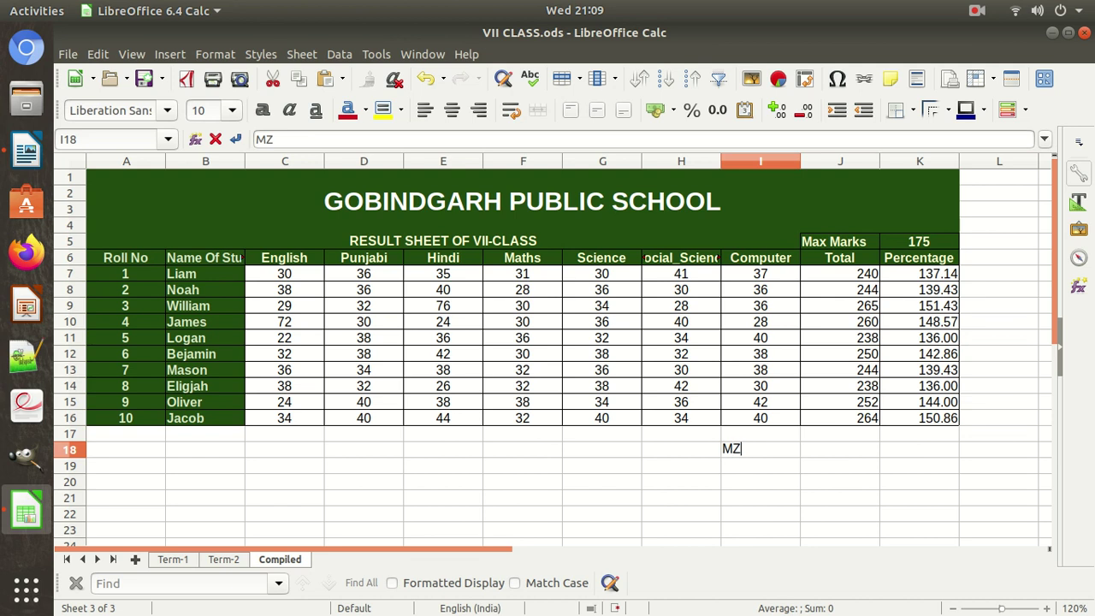
{"action": "key", "text": "BackSpace"}
{"action": "type", "text": "Z"}
{"action": "key", "text": "BackSpace"}
{"action": "type", "text": "ax"}
{"action": "key", "text": "Tab"}
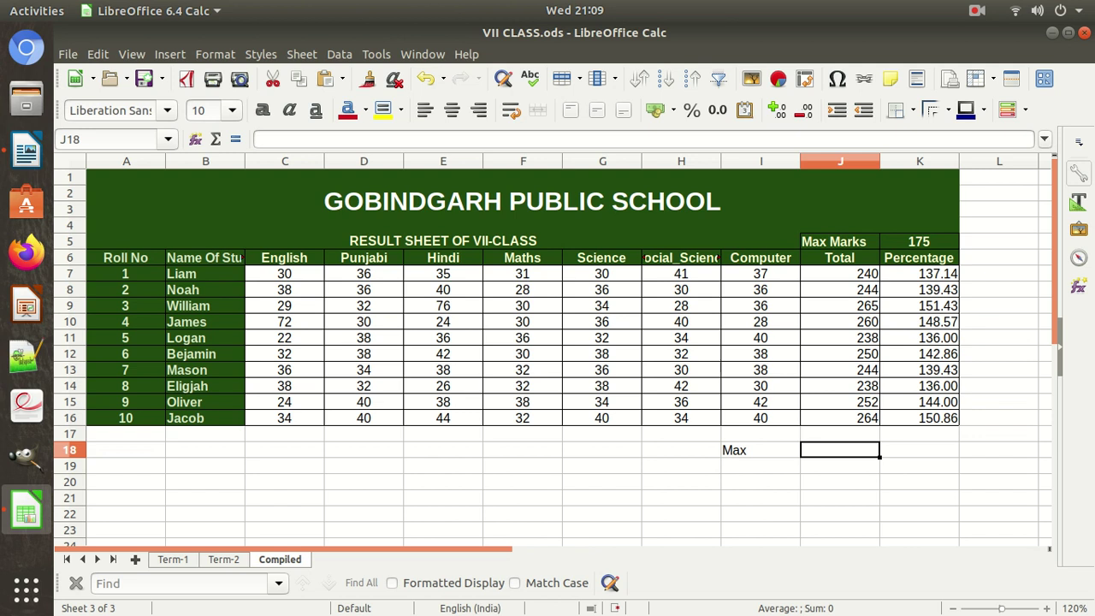
Step: Calculate the highest student total in J18 with =MAX(J7:J16), and check the entered formula
{"action": "type", "text": "="}
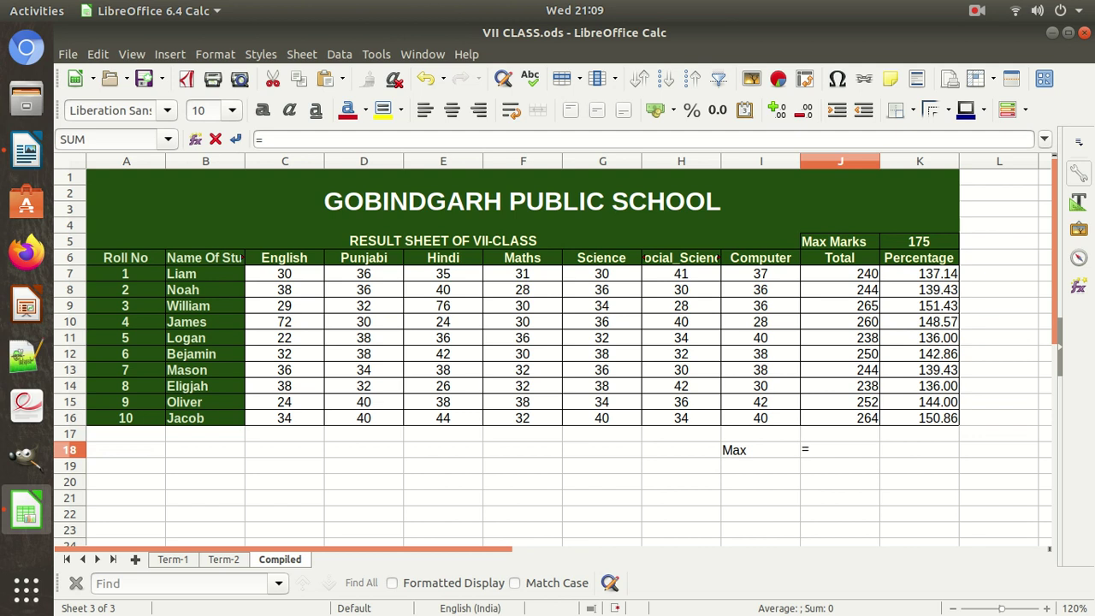
{"action": "type", "text": "max"}
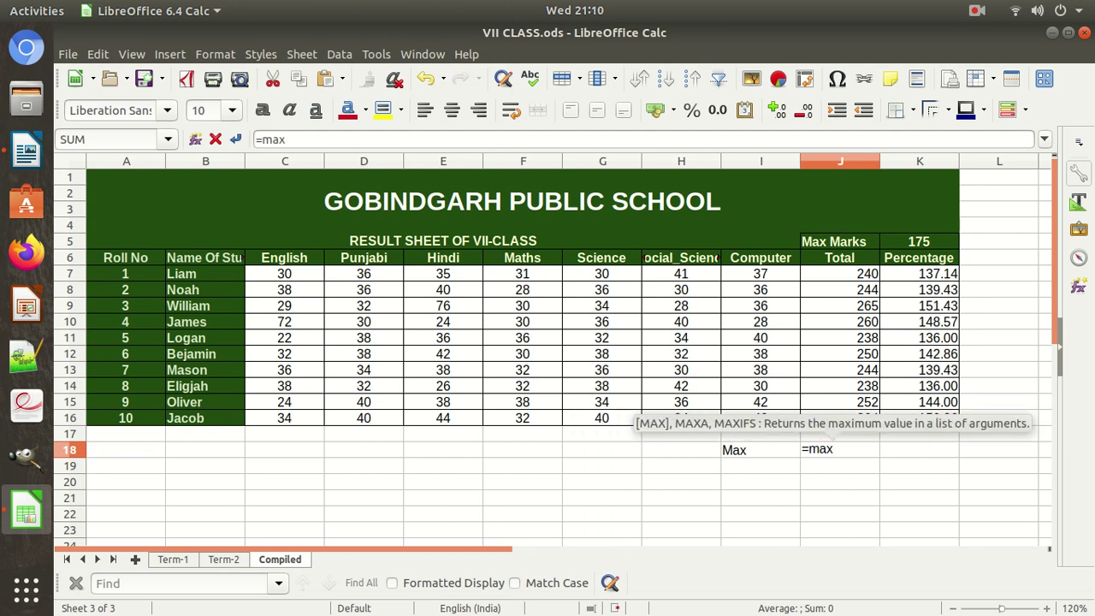
{"action": "type", "text": "("}
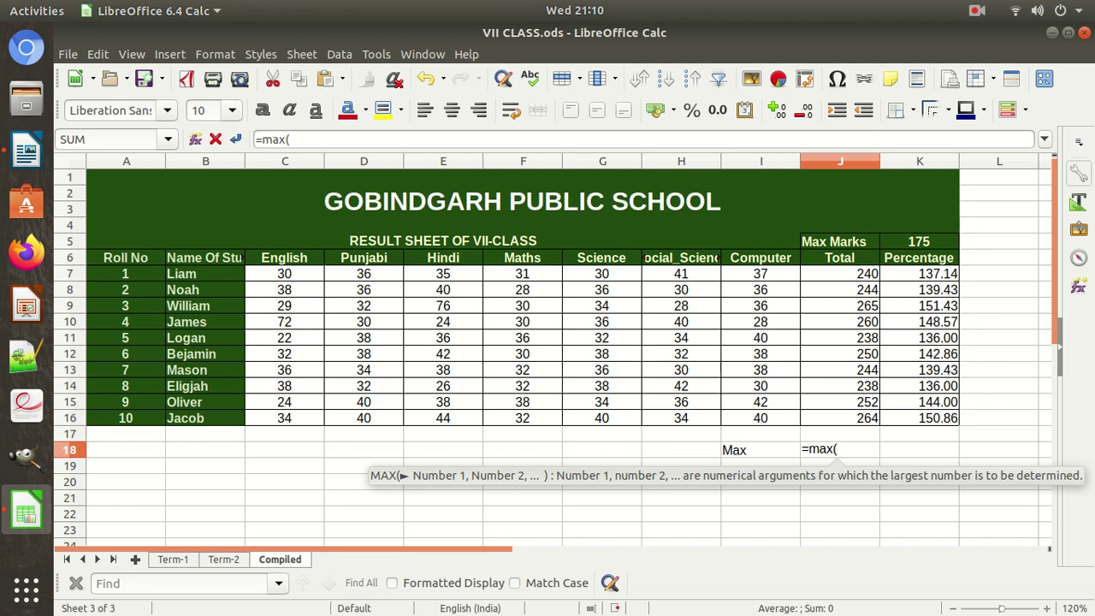
{"action": "left_click_drag", "start_coordinate": [855, 274], "coordinate": [868, 425]}
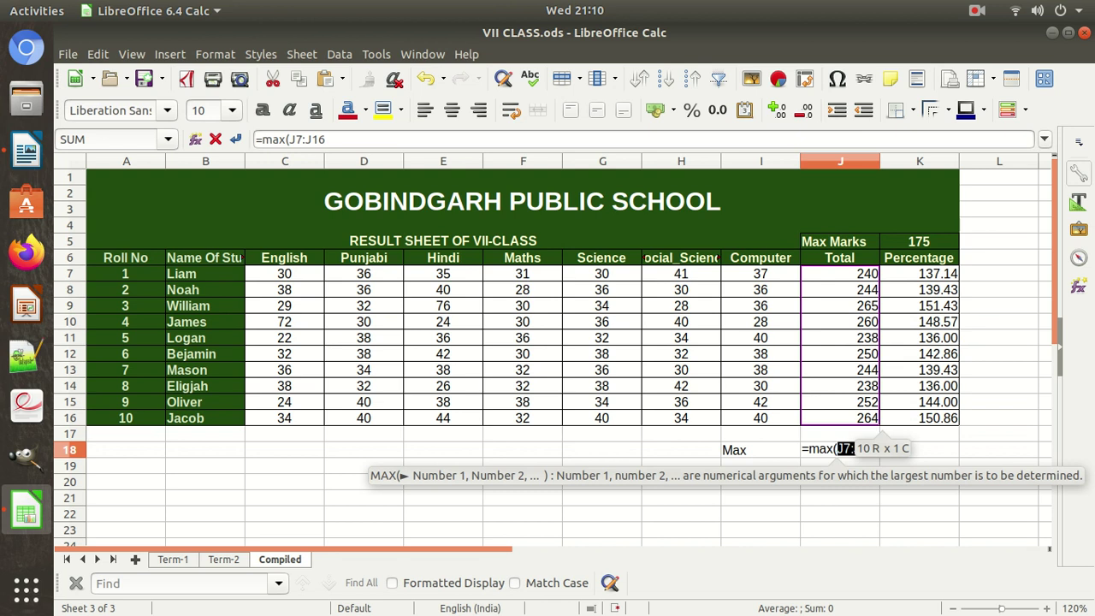
{"action": "left_click", "coordinate": [326, 140]}
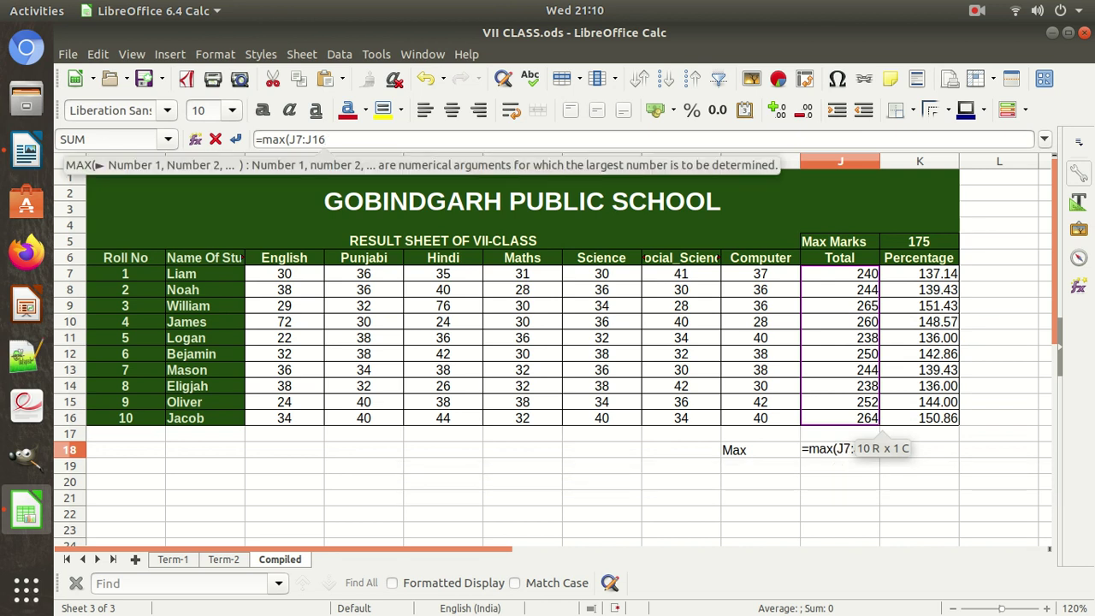
{"action": "type", "text": ")"}
{"action": "key", "text": "Return"}
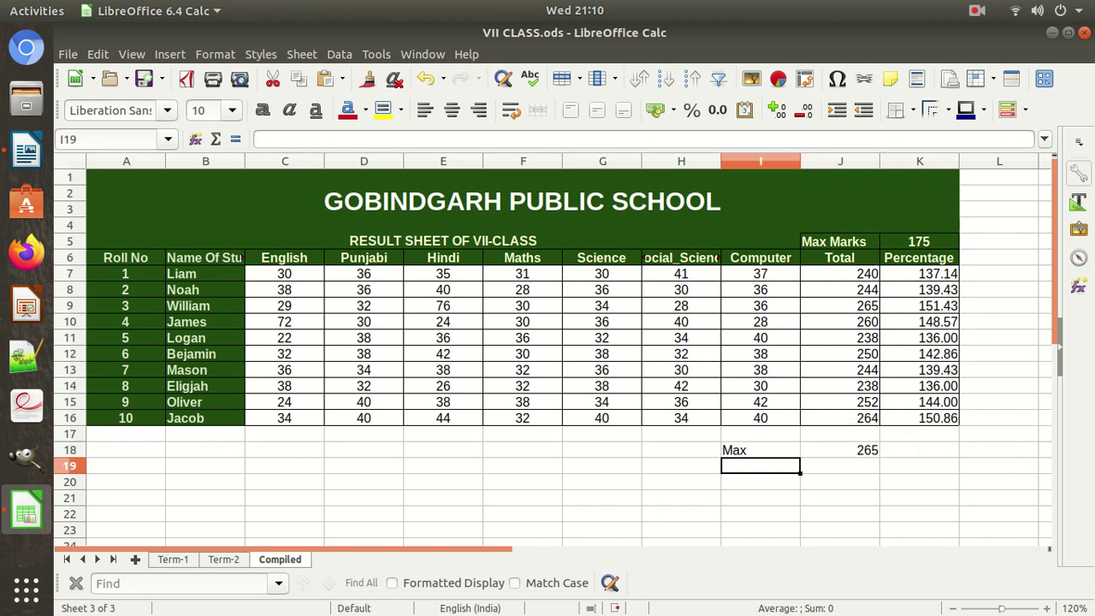
{"action": "left_click", "coordinate": [839, 450]}
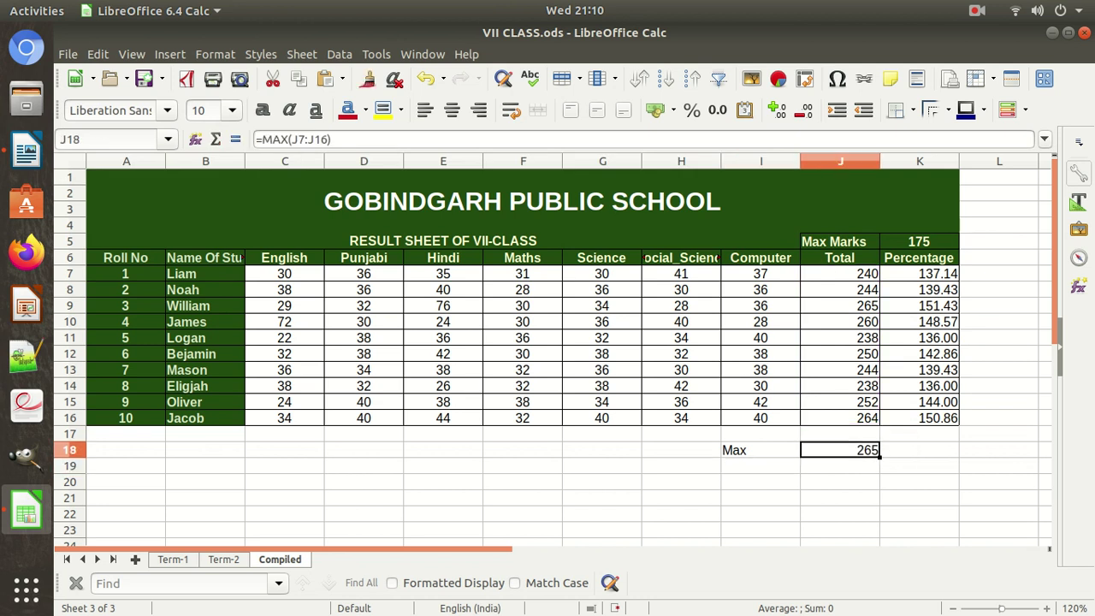
Step: Enter the label Min in I19, directly under the Max label
{"action": "left_click", "coordinate": [760, 466]}
{"action": "type", "text": "Med"}
{"action": "key", "text": "BackSpace"}
{"action": "key", "text": "BackSpace"}
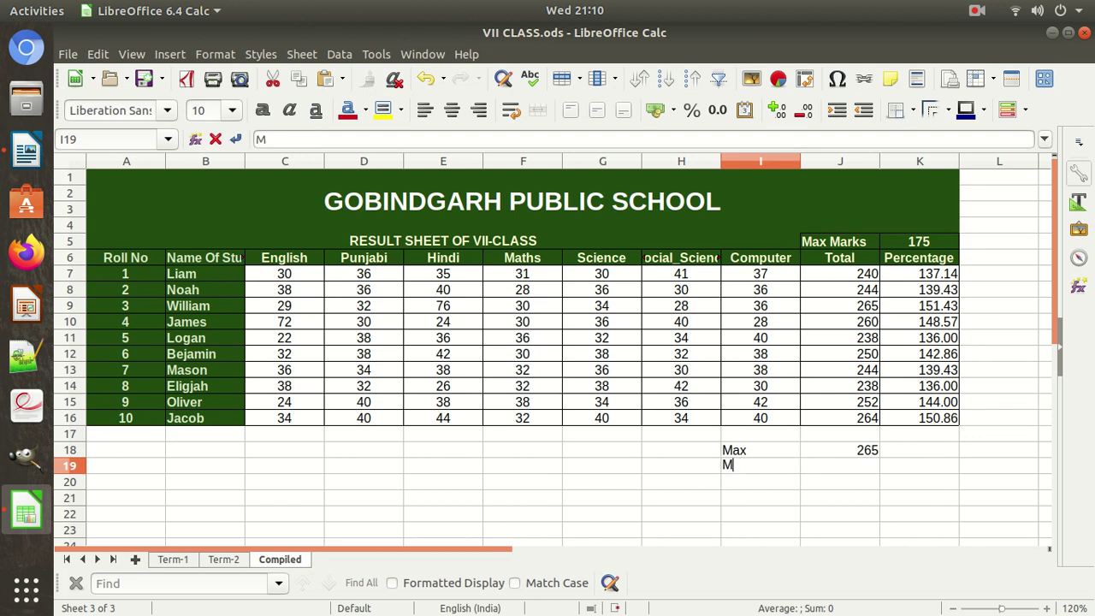
{"action": "type", "text": "in"}
{"action": "key", "text": "Tab"}
Step: Calculate the lowest student total in J19 with =MIN(J7:J16), and check the entered formula
{"action": "type", "text": "="}
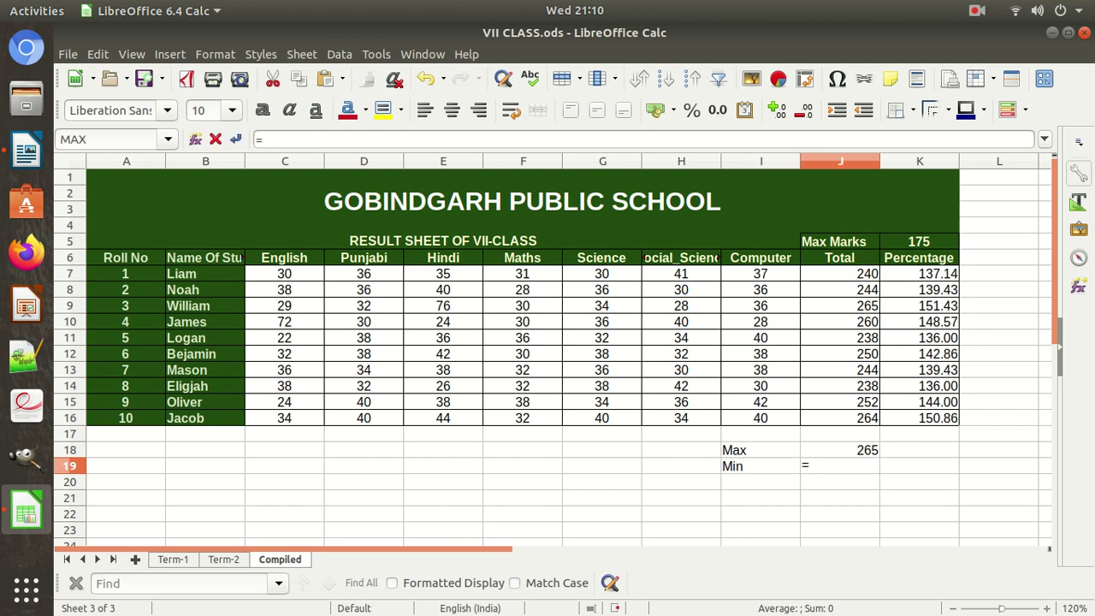
{"action": "type", "text": "Min"}
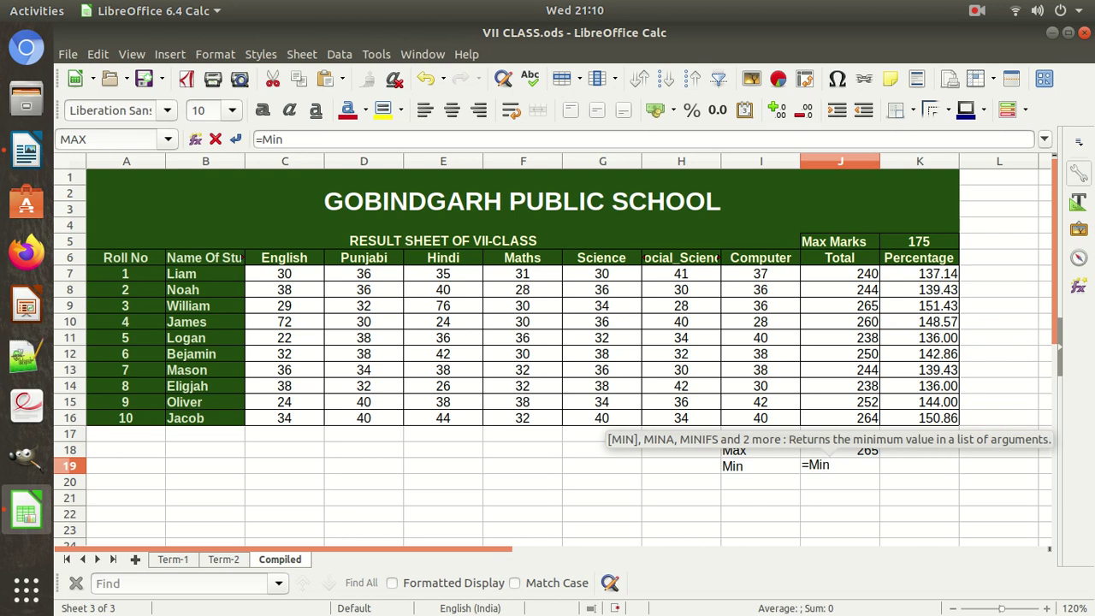
{"action": "type", "text": "("}
{"action": "left_click_drag", "start_coordinate": [838, 274], "coordinate": [864, 421]}
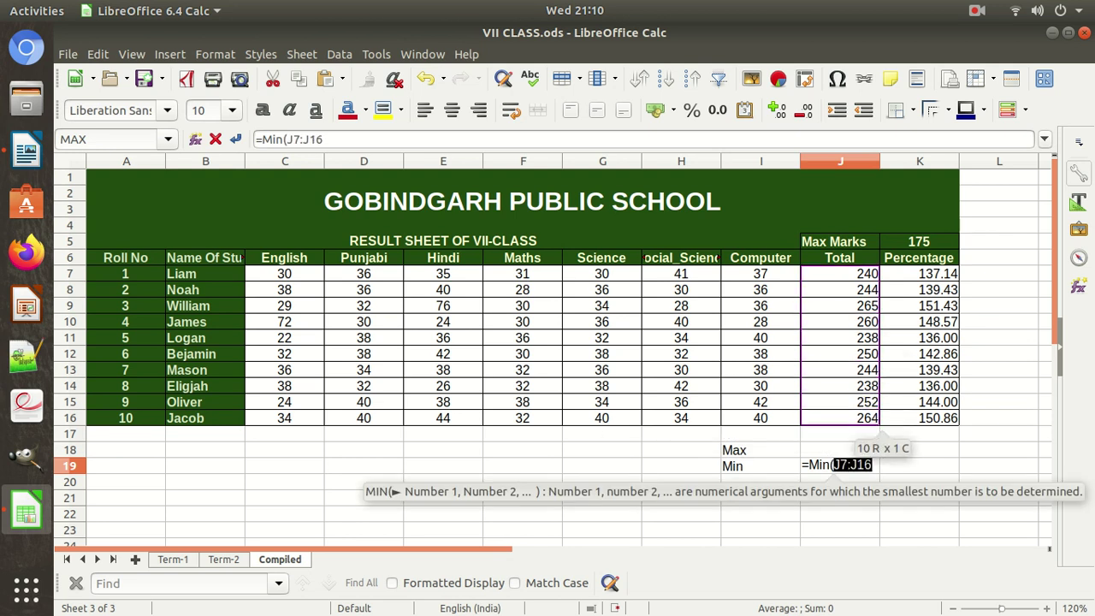
{"action": "left_click", "coordinate": [325, 139]}
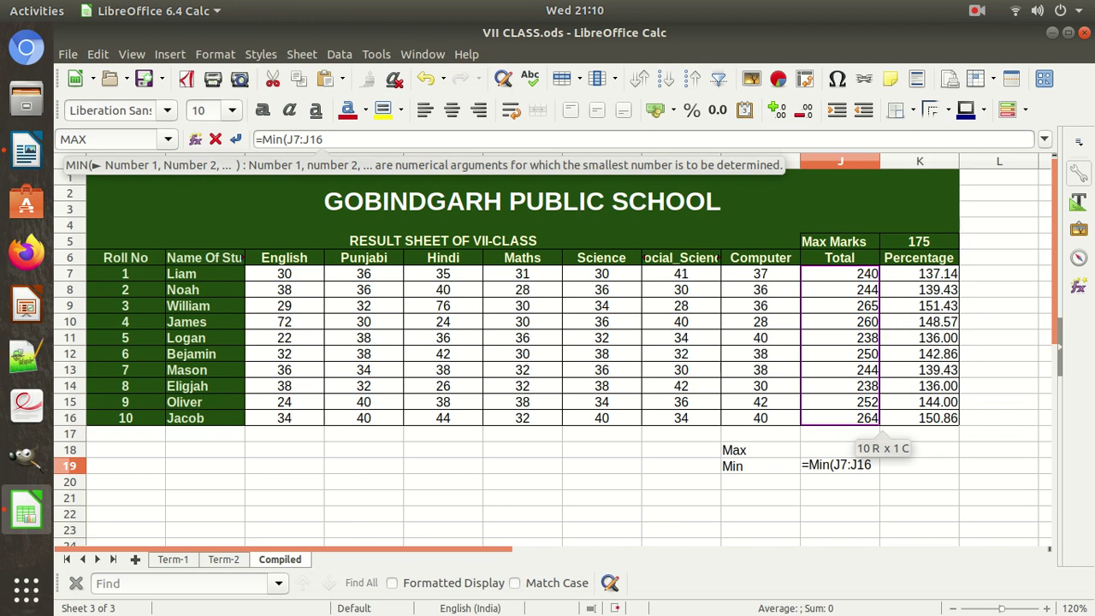
{"action": "key", "text": "Return"}
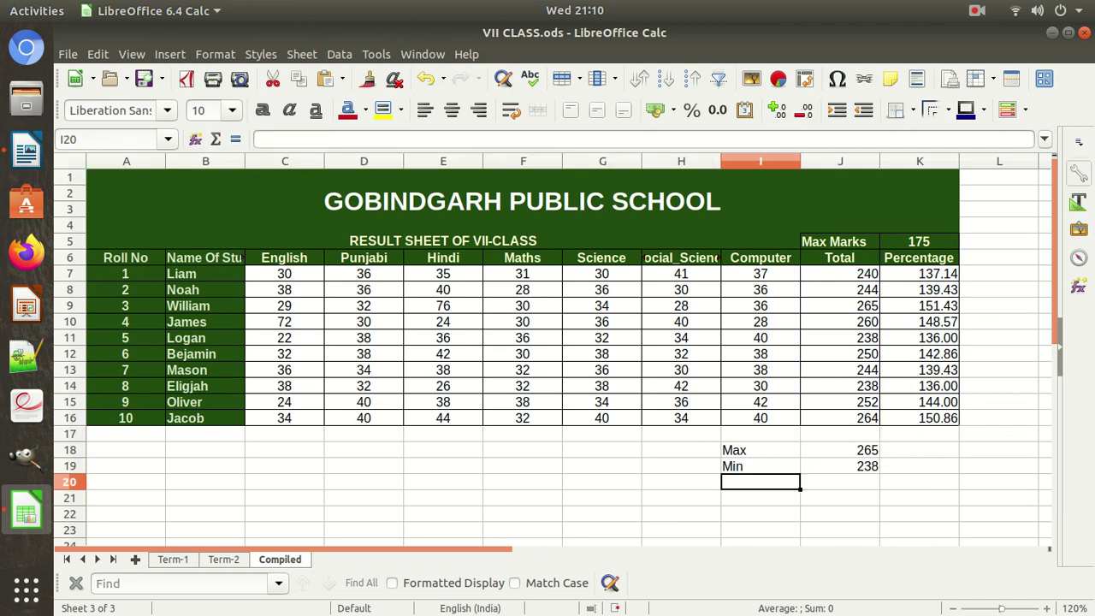
{"action": "left_click", "coordinate": [840, 466]}
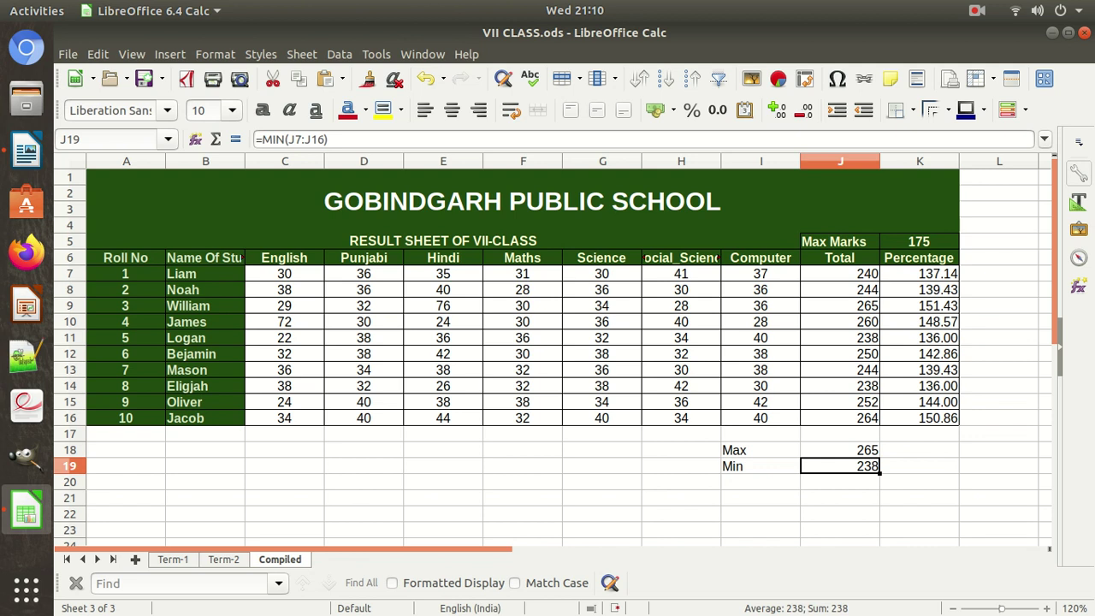
Step: Label I20 as Average and enter =avg(J7:J16) beside it in J20
{"action": "left_click", "coordinate": [761, 482]}
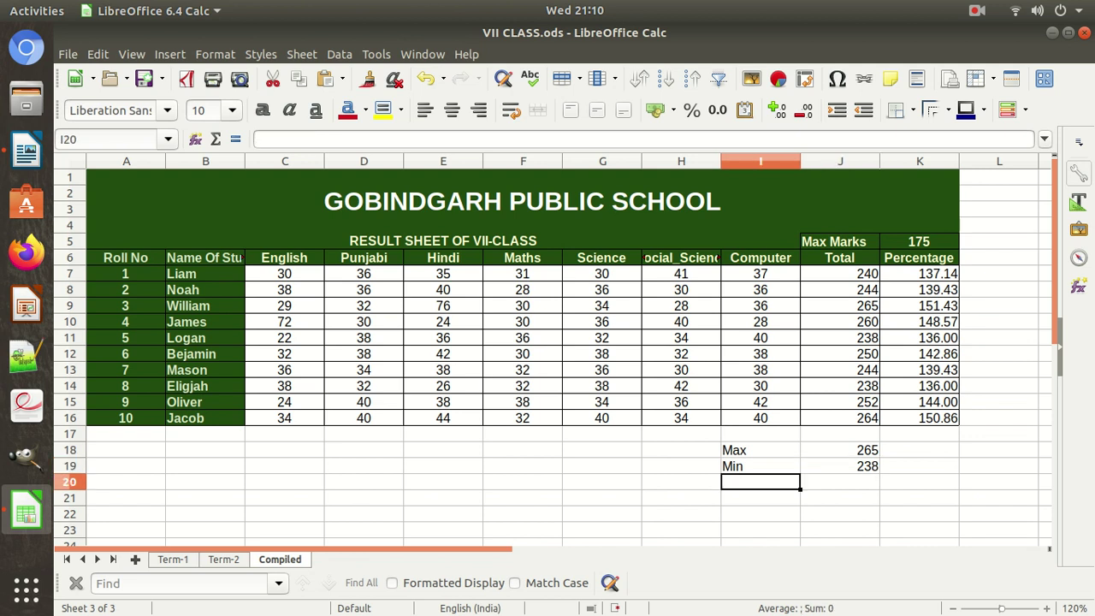
{"action": "type", "text": "Average"}
{"action": "key", "text": "Tab"}
{"action": "type", "text": "Avg"}
{"action": "key", "text": "BackSpace"}
{"action": "key", "text": "BackSpace"}
{"action": "key", "text": "BackSpace"}
{"action": "type", "text": "=av"}
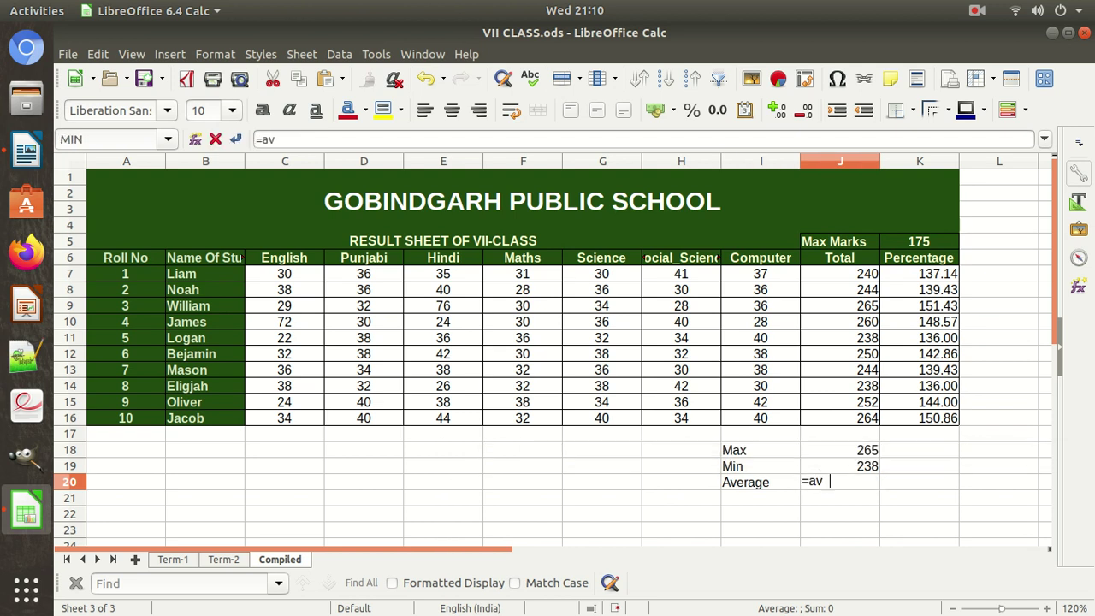
{"action": "type", "text": "g("}
{"action": "left_click_drag", "start_coordinate": [846, 273], "coordinate": [855, 419]}
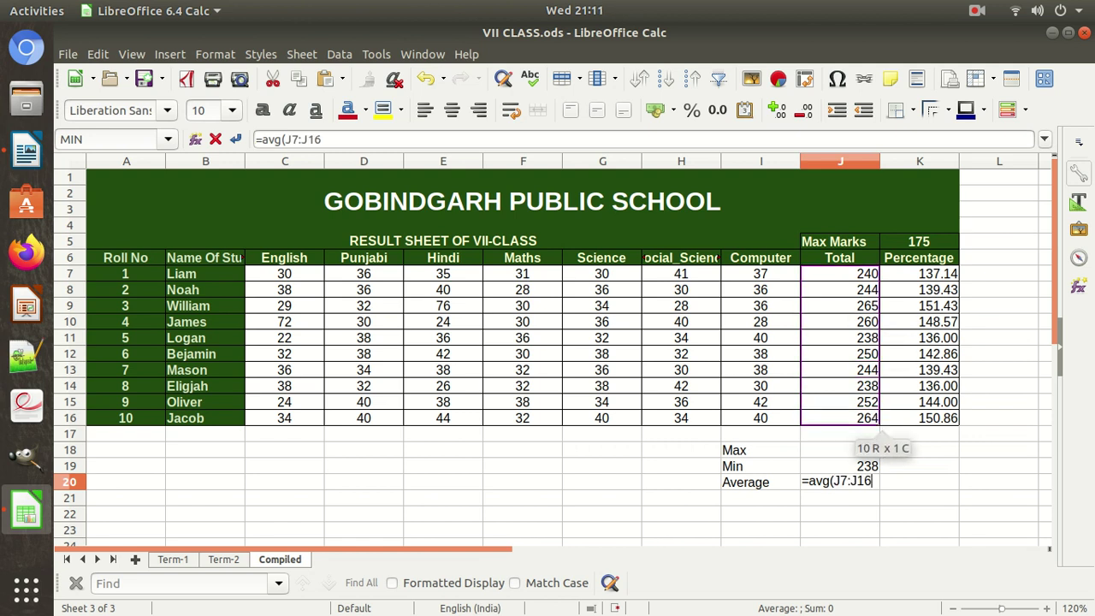
{"action": "key", "text": "Return"}
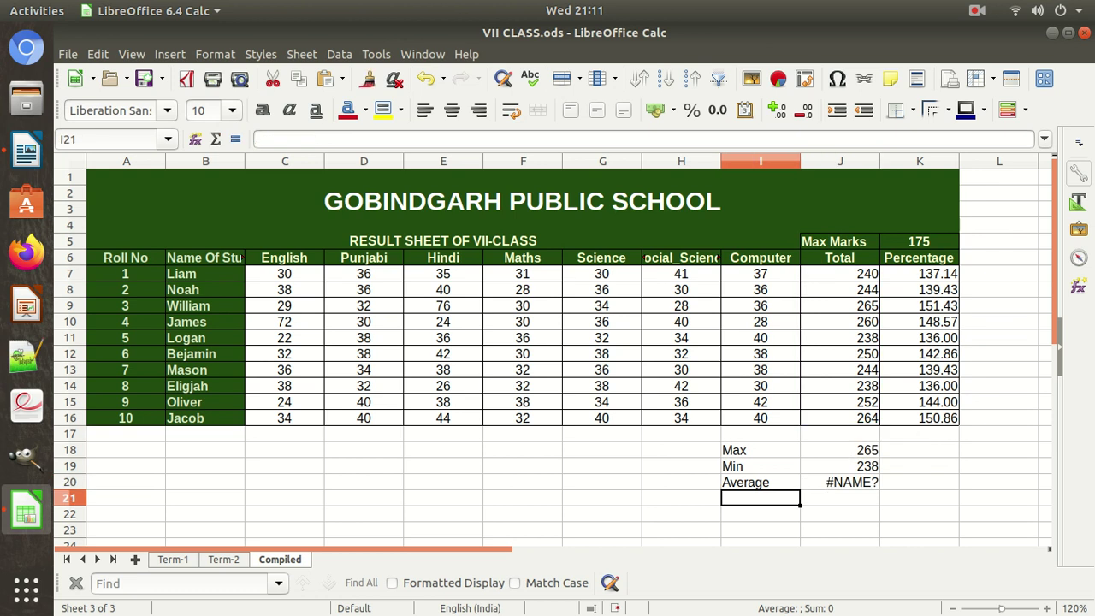
Step: Correct the function name in J20 so the formula reads =AVERAGE(J7:J16)
{"action": "left_click", "coordinate": [840, 483]}
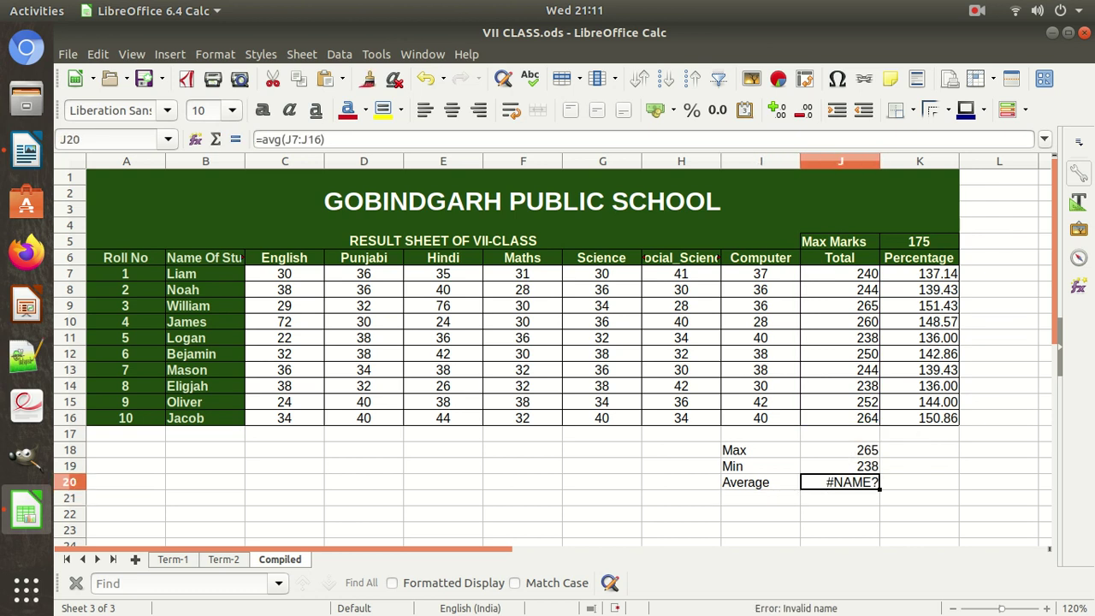
{"action": "left_click", "coordinate": [283, 139]}
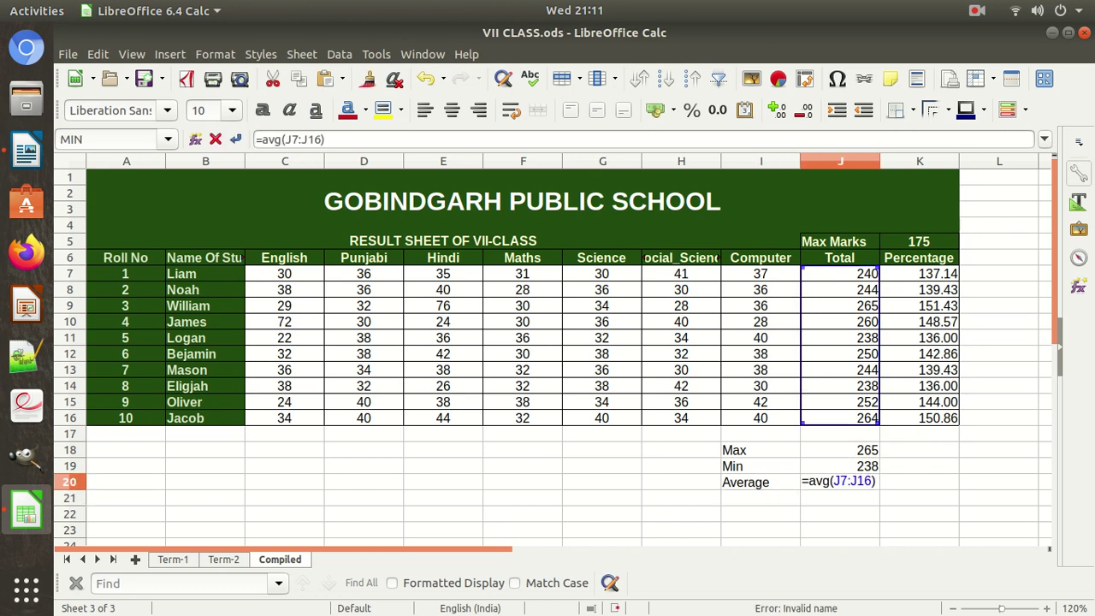
{"action": "key", "text": "BackSpace"}
{"action": "type", "text": "erag"}
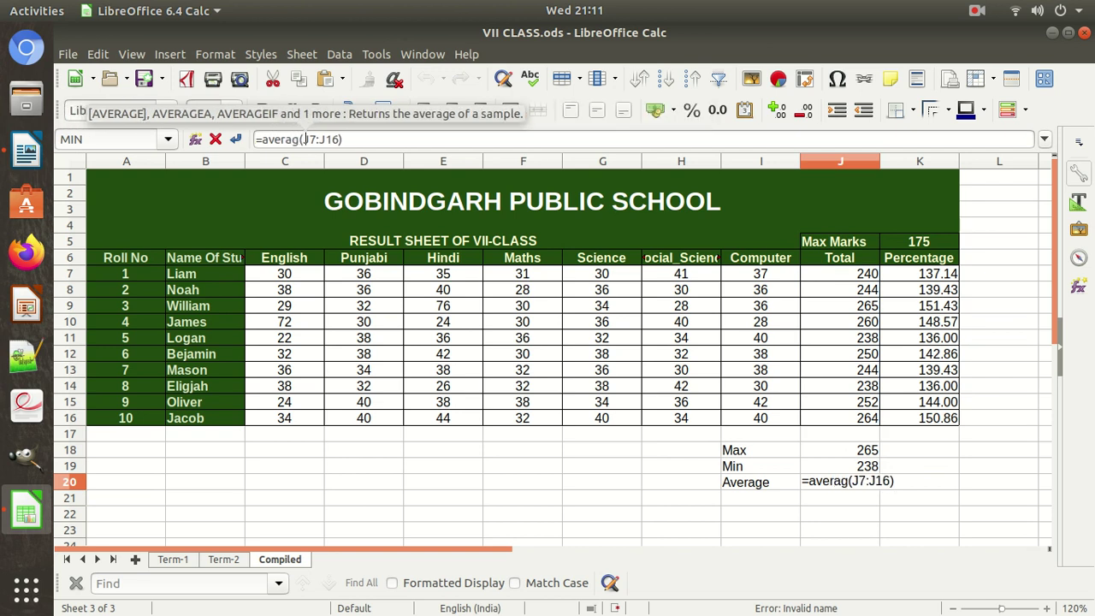
{"action": "key", "text": "Return"}
{"action": "key", "text": "Return"}
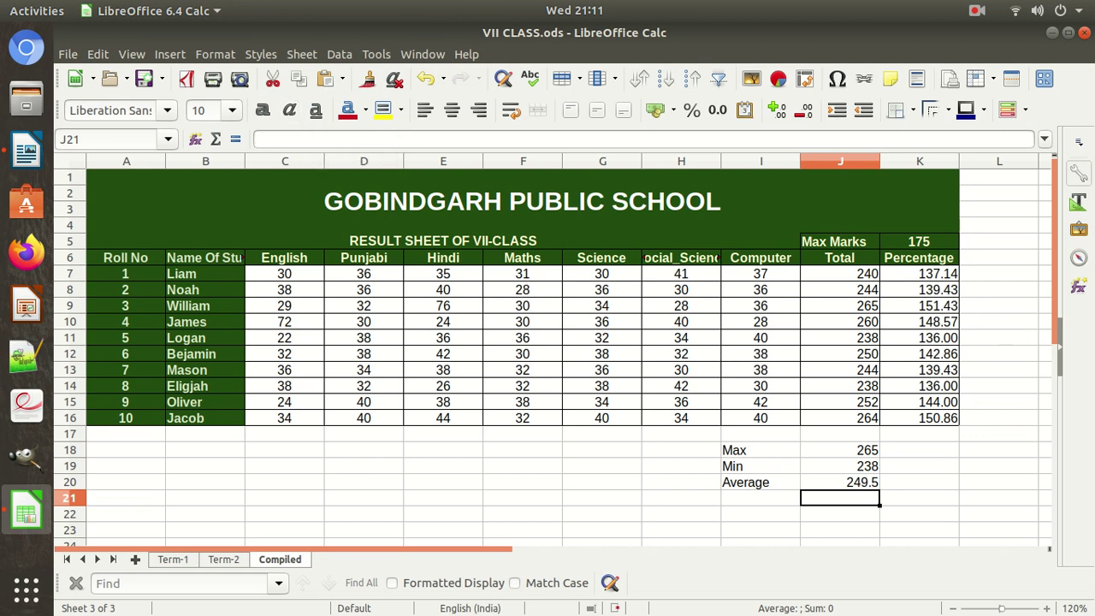
Step: Enter the label Total in I21, under the Average label
{"action": "left_click", "coordinate": [285, 274]}
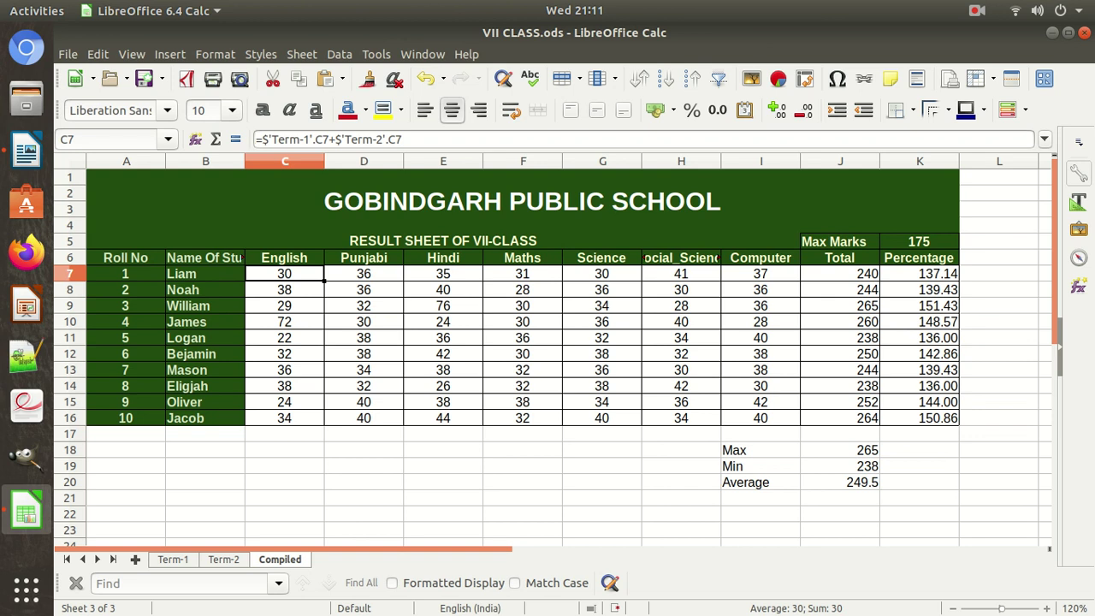
{"action": "left_click", "coordinate": [760, 498]}
{"action": "type", "text": "="}
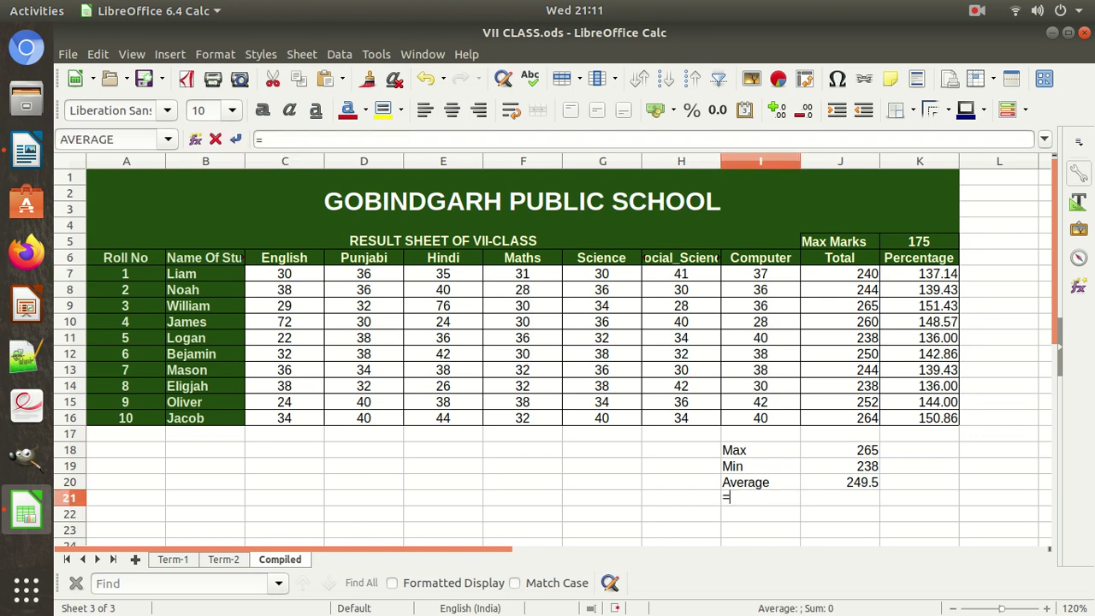
{"action": "type", "text": "count"}
{"action": "key", "text": "BackSpace"}
{"action": "key", "text": "BackSpace"}
{"action": "key", "text": "BackSpace"}
{"action": "key", "text": "BackSpace"}
{"action": "key", "text": "BackSpace"}
{"action": "key", "text": "BackSpace"}
{"action": "type", "text": "Tt"}
{"action": "key", "text": "BackSpace"}
{"action": "type", "text": "otal"}
{"action": "key", "text": "Tab"}
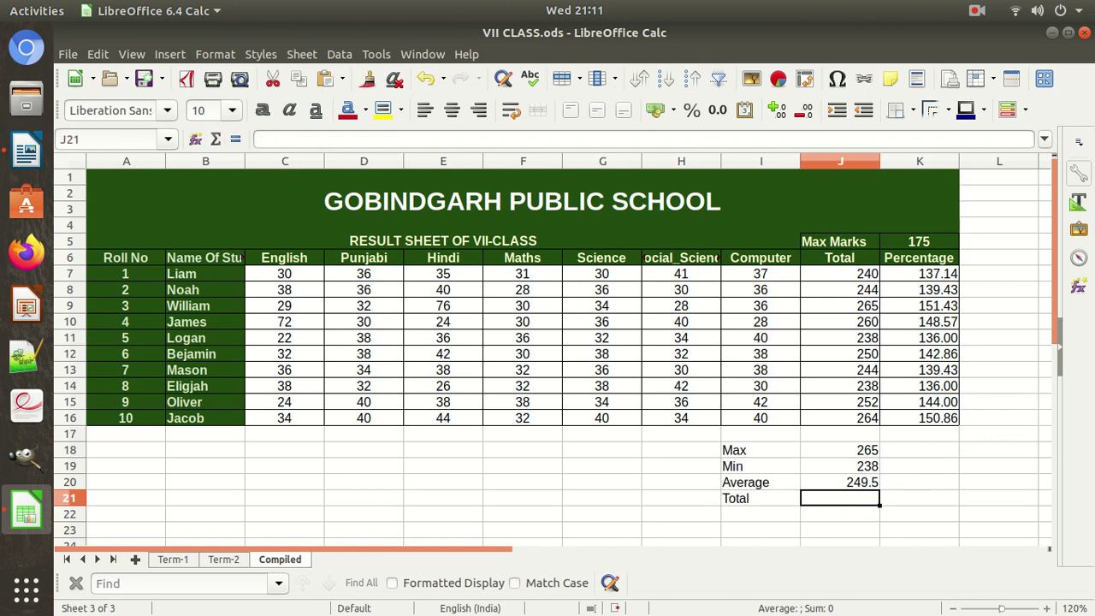
Step: Count the student totals in J21 with =COUNT(J7:J16)
{"action": "type", "text": "=count("}
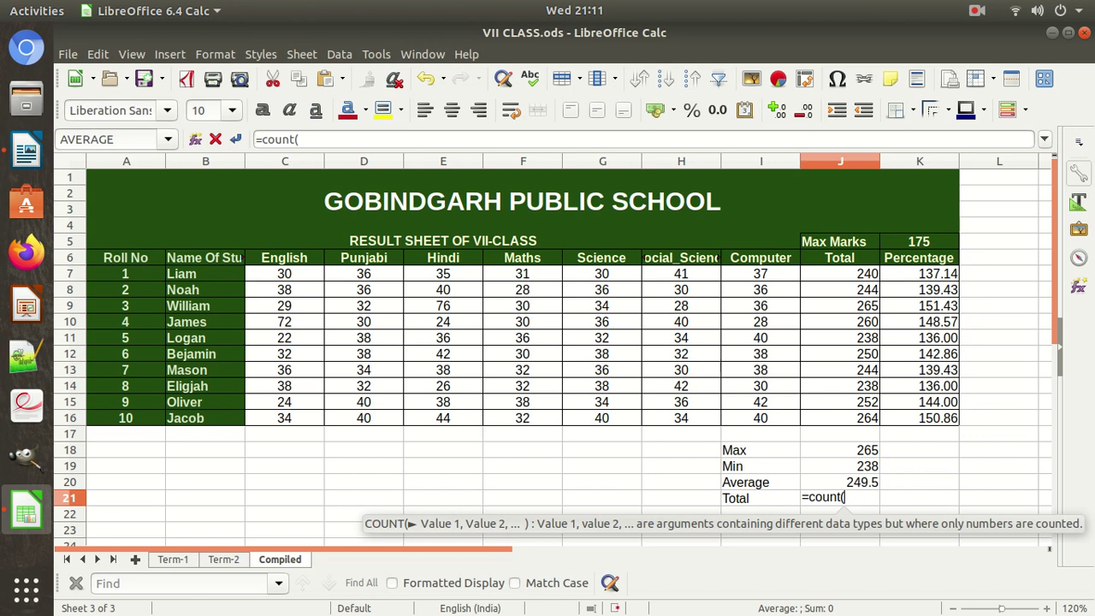
{"action": "left_click_drag", "start_coordinate": [840, 274], "coordinate": [847, 419]}
{"action": "left_click", "coordinate": [336, 139]}
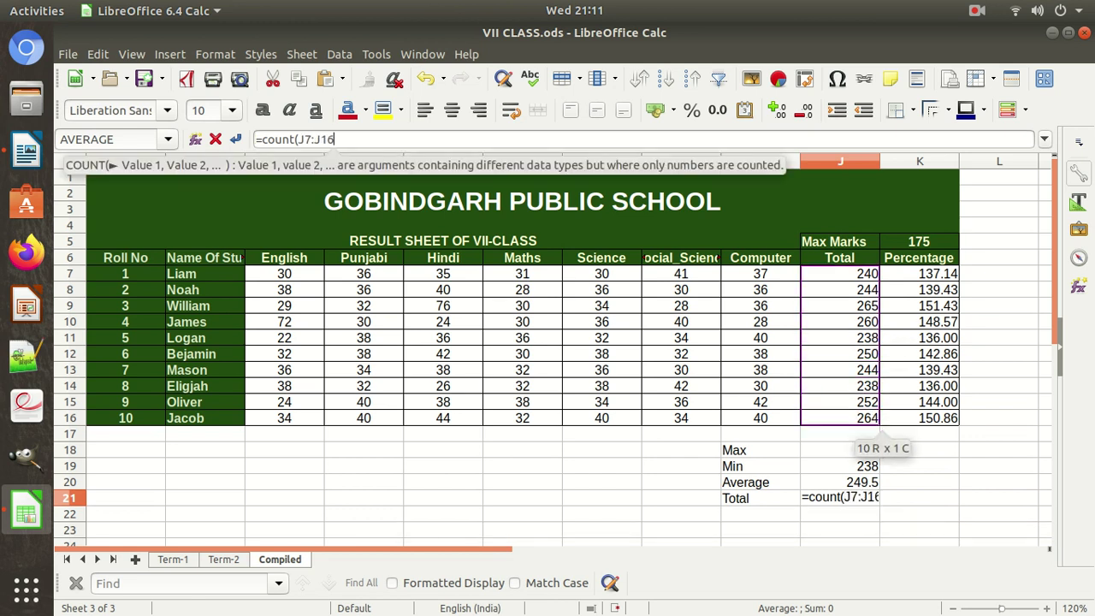
{"action": "key", "text": "Return"}
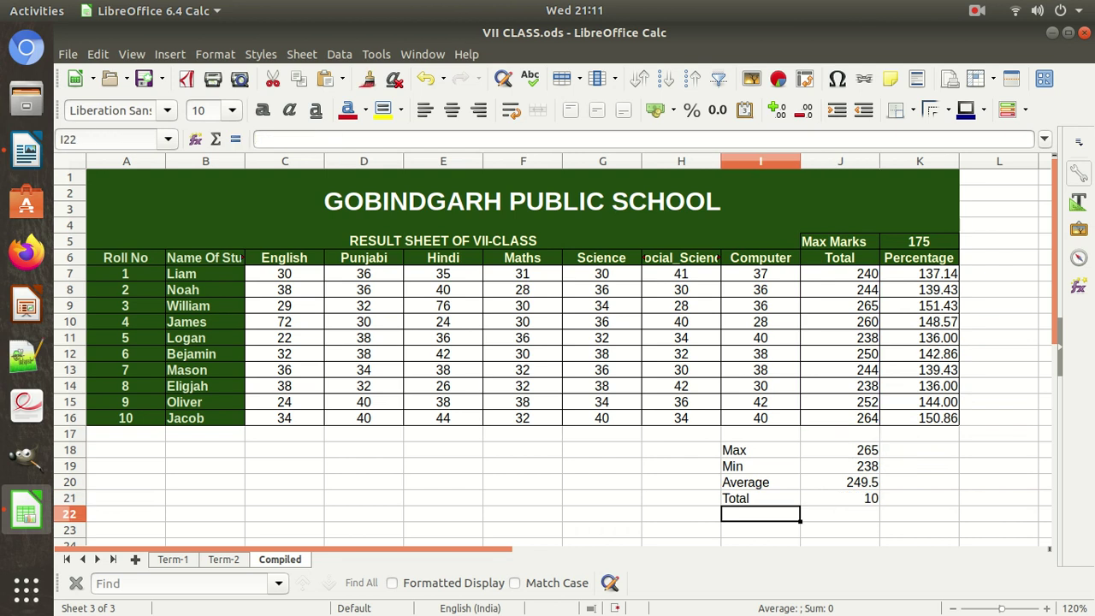